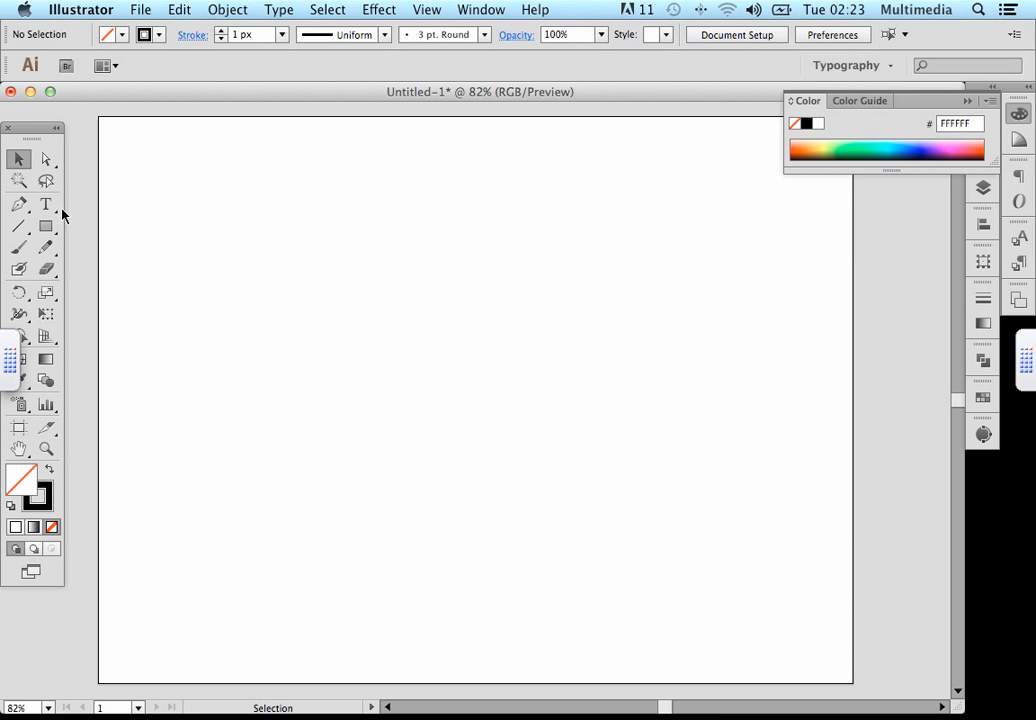
Draw an open wavy Pen path descending from just outside the artboard's upper-left edge to past its lower-right edge, then deselect it.
{"action": "left_click", "coordinate": [22, 204]}
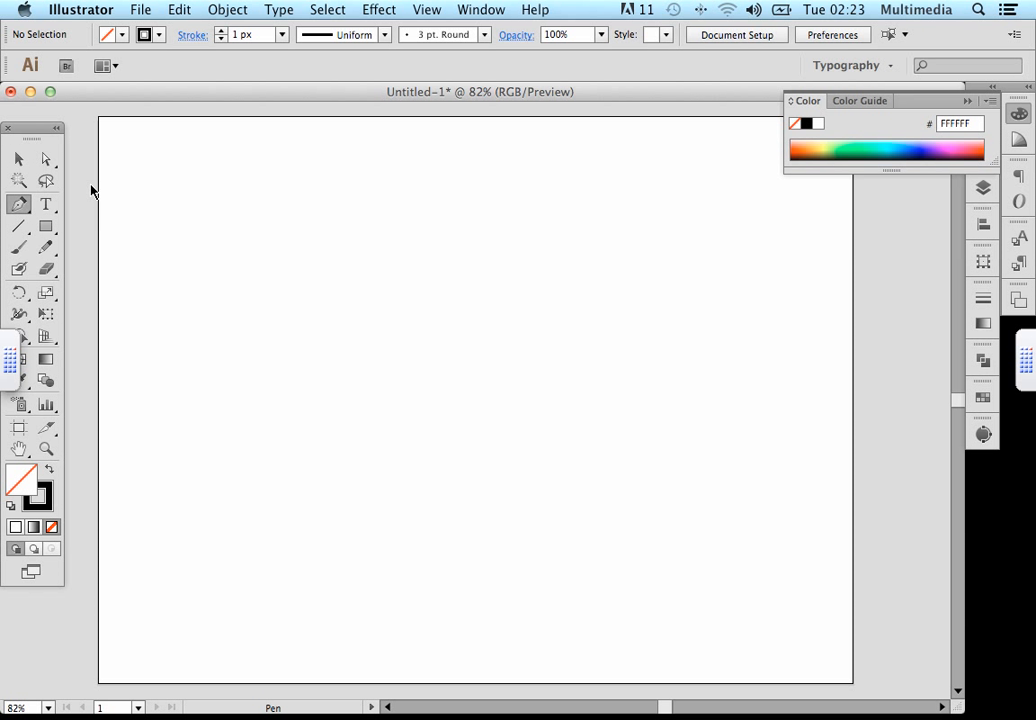
{"action": "left_click", "coordinate": [91, 181]}
{"action": "left_click_drag", "start_coordinate": [207, 221], "coordinate": [238, 268]}
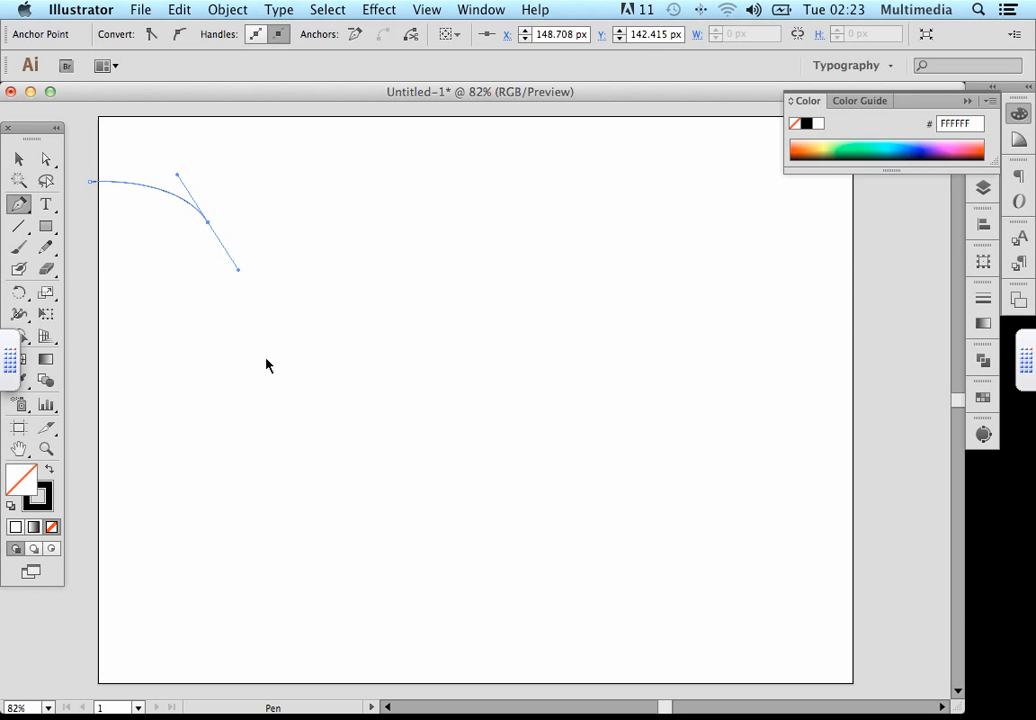
{"action": "left_click_drag", "start_coordinate": [265, 360], "coordinate": [303, 366]}
{"action": "left_click_drag", "start_coordinate": [455, 398], "coordinate": [527, 454]}
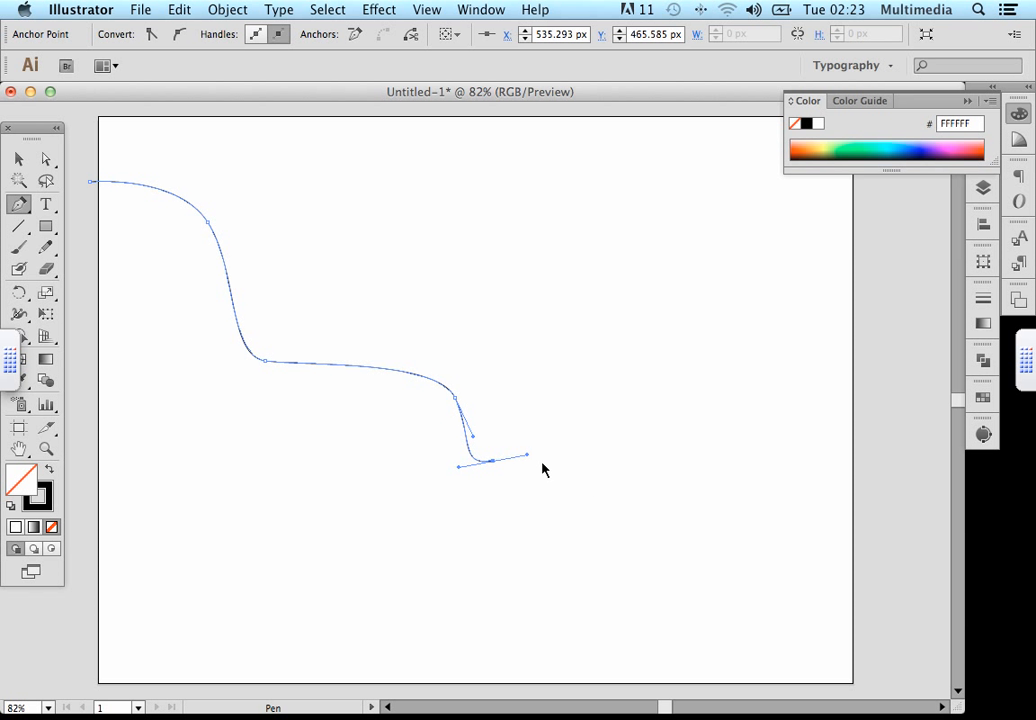
{"action": "left_click_drag", "start_coordinate": [603, 480], "coordinate": [623, 505]}
{"action": "left_click_drag", "start_coordinate": [717, 521], "coordinate": [878, 575]}
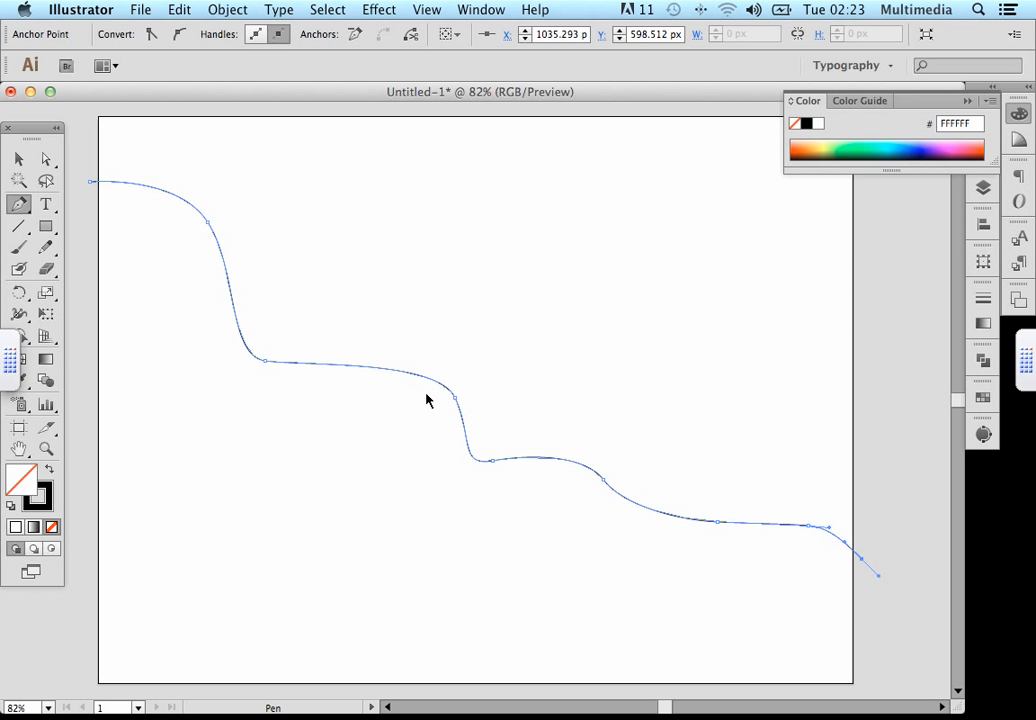
{"action": "key", "text": "super"}
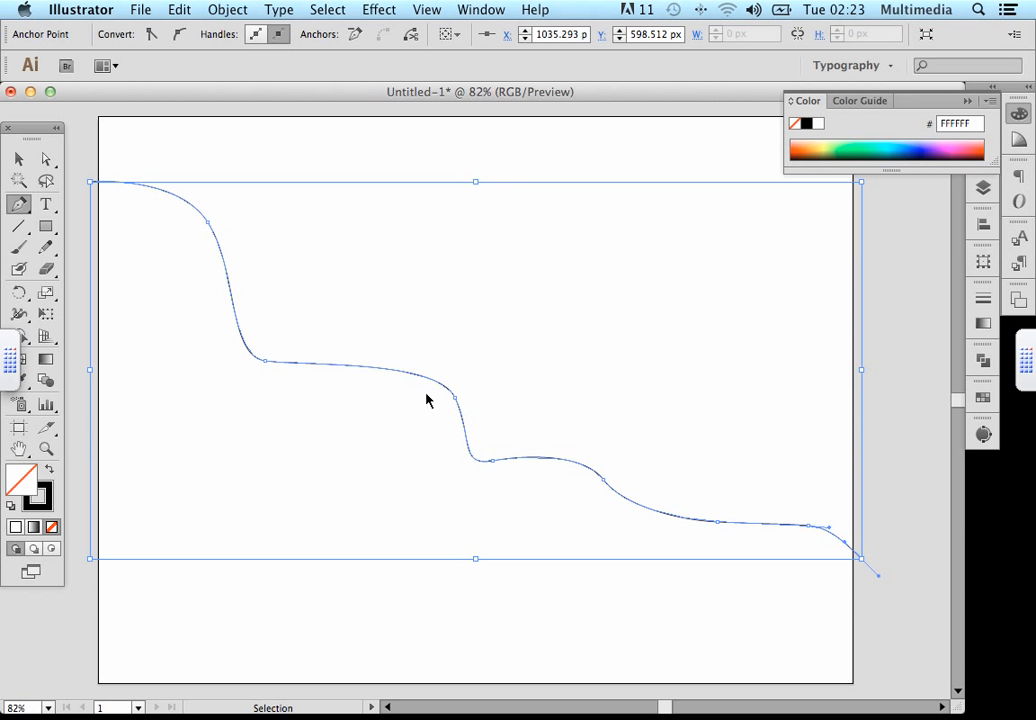
{"action": "left_click", "coordinate": [921, 478], "text": "super"}
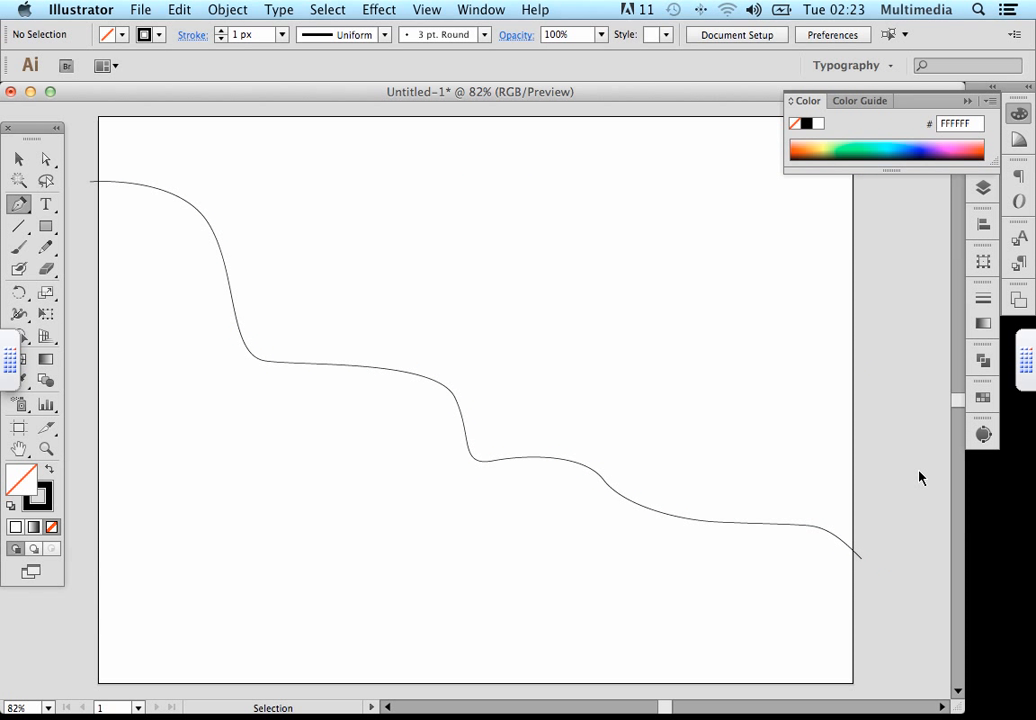
Draw a second open wavy Pen path below the first one, running past both side edges of the artboard, and end it.
{"action": "left_click", "coordinate": [91, 200]}
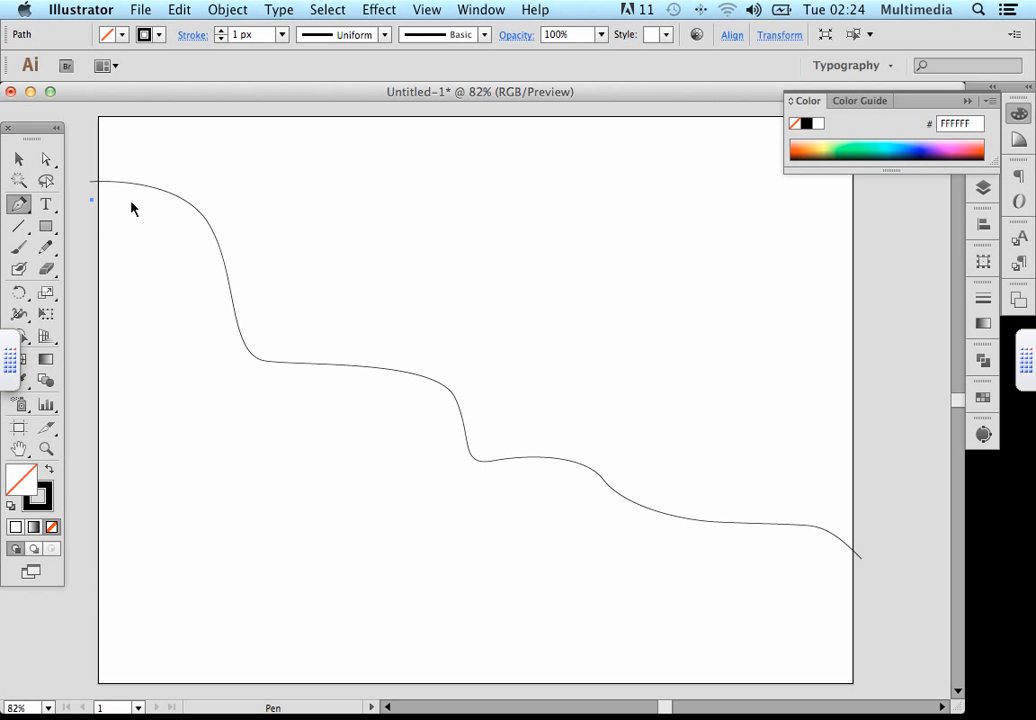
{"action": "left_click_drag", "start_coordinate": [130, 202], "coordinate": [144, 207]}
{"action": "left_click_drag", "start_coordinate": [151, 281], "coordinate": [153, 291]}
{"action": "left_click_drag", "start_coordinate": [153, 342], "coordinate": [182, 380]}
{"action": "left_click_drag", "start_coordinate": [290, 428], "coordinate": [308, 438]}
{"action": "left_click_drag", "start_coordinate": [365, 414], "coordinate": [396, 414]}
{"action": "left_click_drag", "start_coordinate": [404, 461], "coordinate": [469, 499]}
{"action": "left_click_drag", "start_coordinate": [545, 497], "coordinate": [613, 567]}
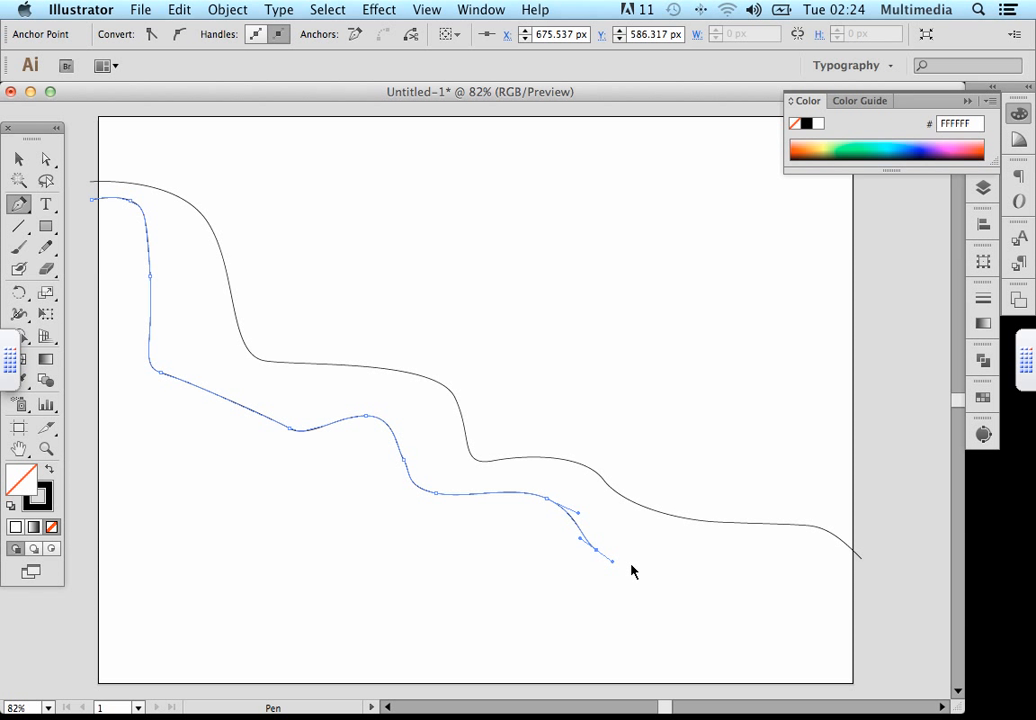
{"action": "left_click_drag", "start_coordinate": [717, 562], "coordinate": [810, 584]}
{"action": "left_click_drag", "start_coordinate": [862, 604], "coordinate": [878, 605]}
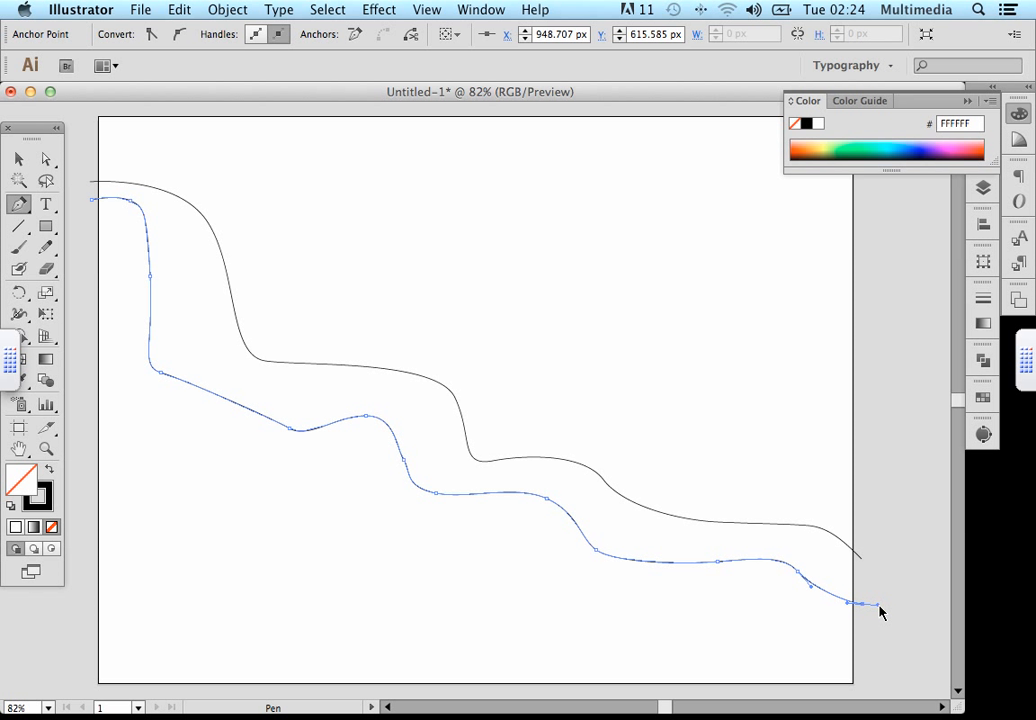
{"action": "left_click", "coordinate": [889, 622], "text": "super"}
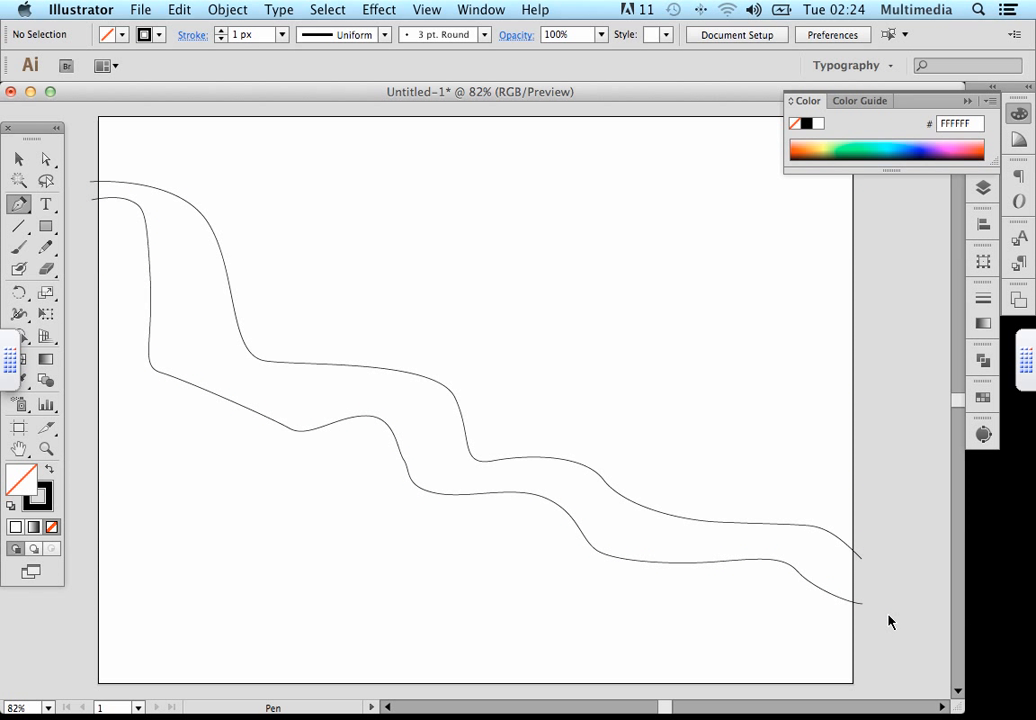
Draw a third open wavy Pen path beneath the second, stepping down to just outside the artboard's lower-right corner, and end it.
{"action": "left_click", "coordinate": [85, 217]}
{"action": "left_click_drag", "start_coordinate": [116, 228], "coordinate": [116, 231]}
{"action": "left_click_drag", "start_coordinate": [117, 279], "coordinate": [119, 350]}
{"action": "left_click_drag", "start_coordinate": [132, 409], "coordinate": [325, 462]}
{"action": "left_click_drag", "start_coordinate": [331, 518], "coordinate": [383, 521]}
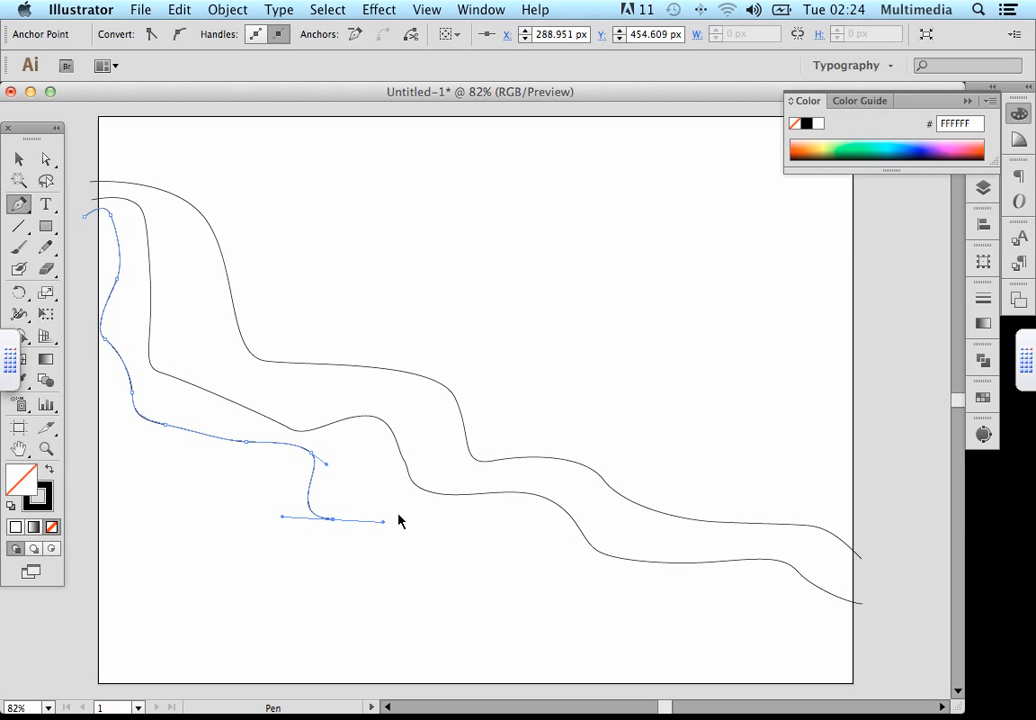
{"action": "left_click_drag", "start_coordinate": [492, 525], "coordinate": [516, 536]}
{"action": "left_click_drag", "start_coordinate": [542, 583], "coordinate": [629, 616]}
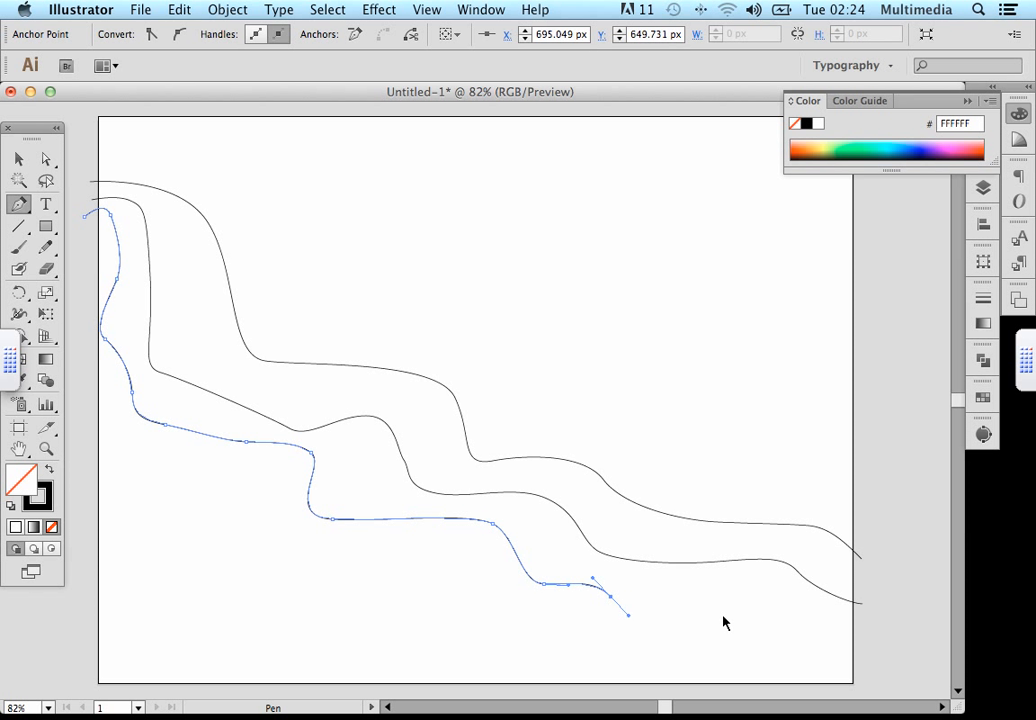
{"action": "left_click_drag", "start_coordinate": [722, 615], "coordinate": [809, 642]}
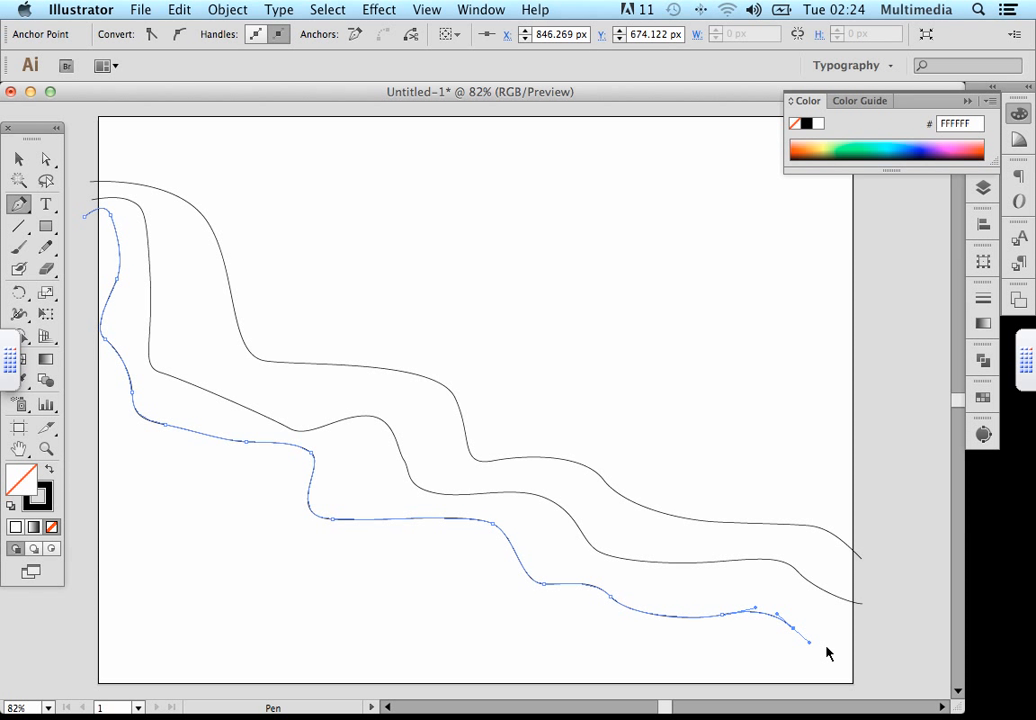
{"action": "left_click_drag", "start_coordinate": [866, 660], "coordinate": [886, 668]}
{"action": "key", "text": "super"}
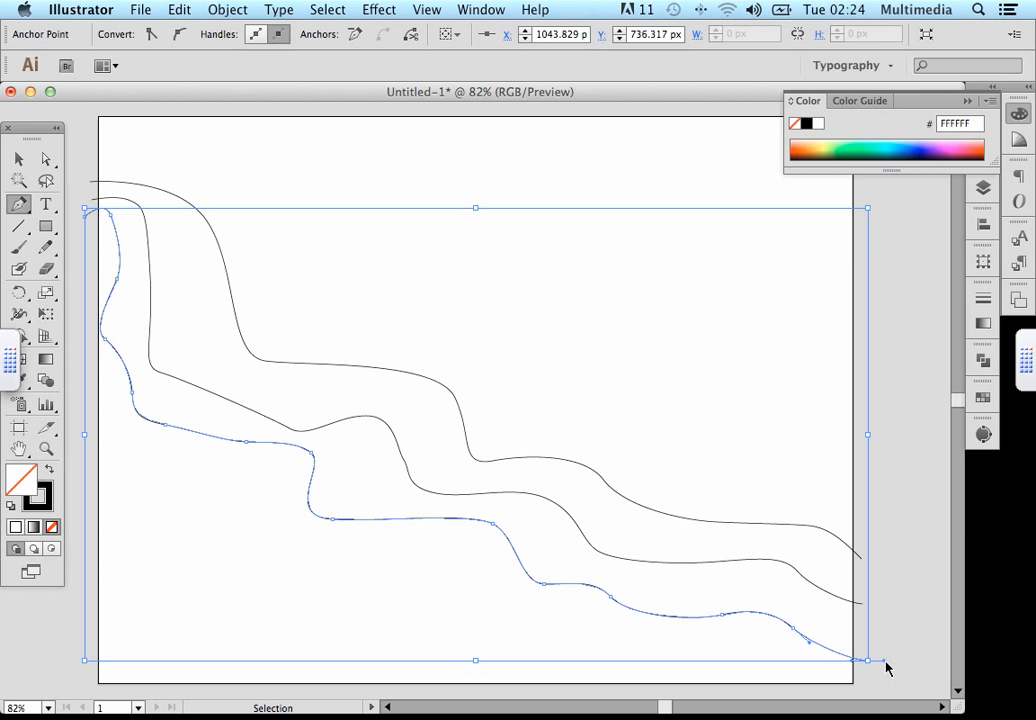
{"action": "left_click", "coordinate": [897, 640], "text": "super"}
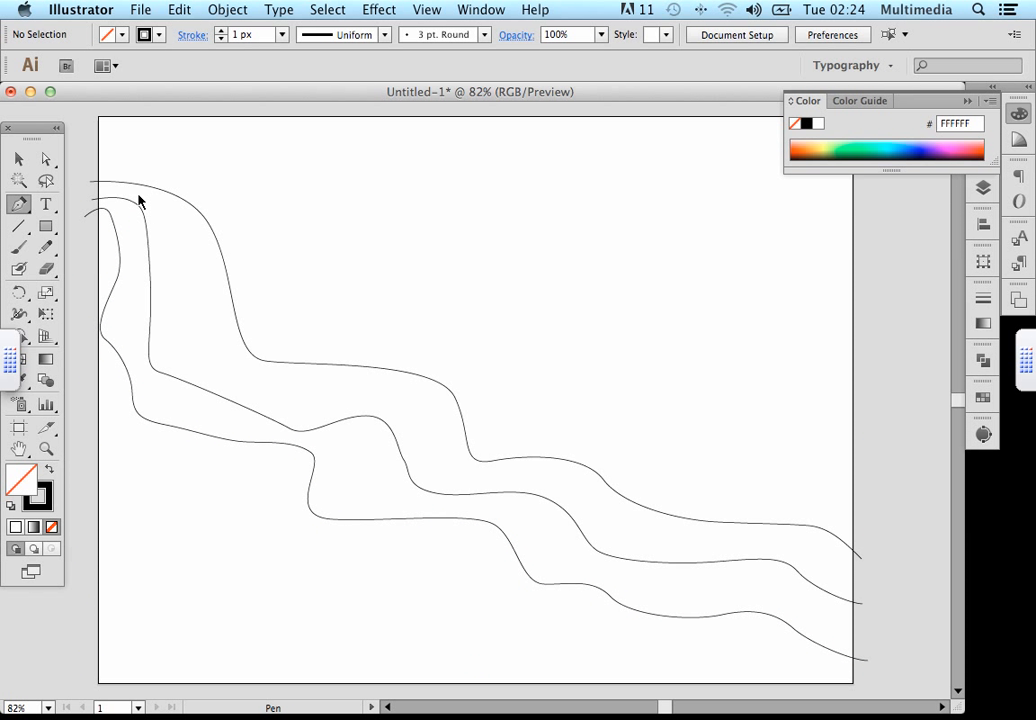
Draw a fourth wavy Pen path above the other three, crossing the first curve near its upper-left start, and deselect it.
{"action": "left_click", "coordinate": [98, 172]}
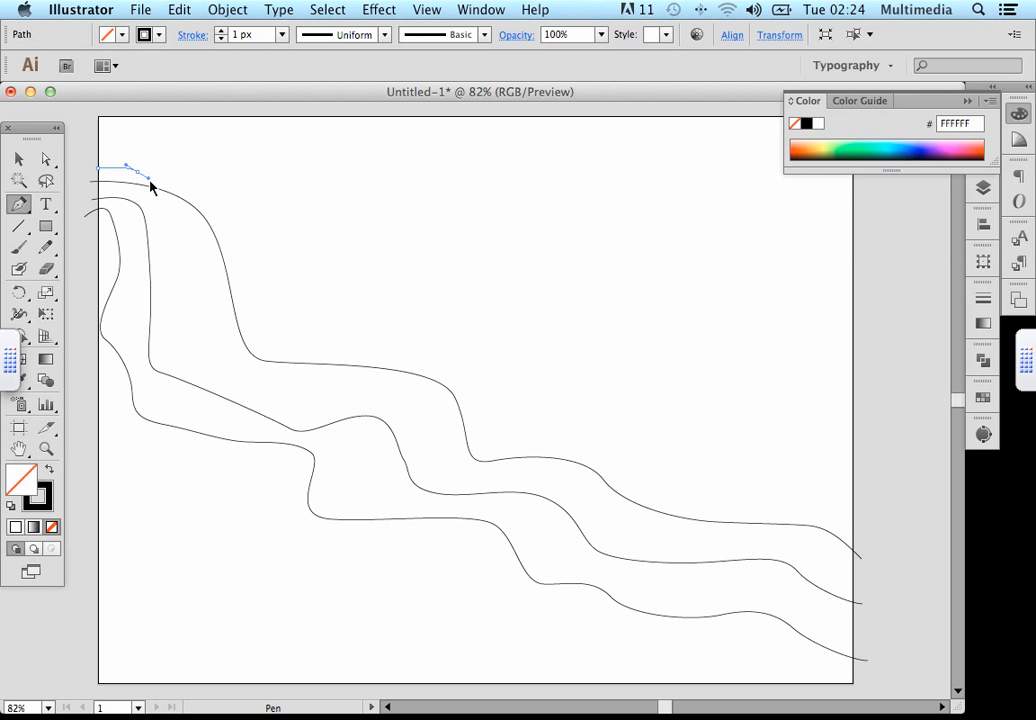
{"action": "left_click_drag", "start_coordinate": [220, 213], "coordinate": [294, 253]}
{"action": "left_click_drag", "start_coordinate": [290, 307], "coordinate": [386, 328]}
{"action": "left_click", "coordinate": [481, 362]}
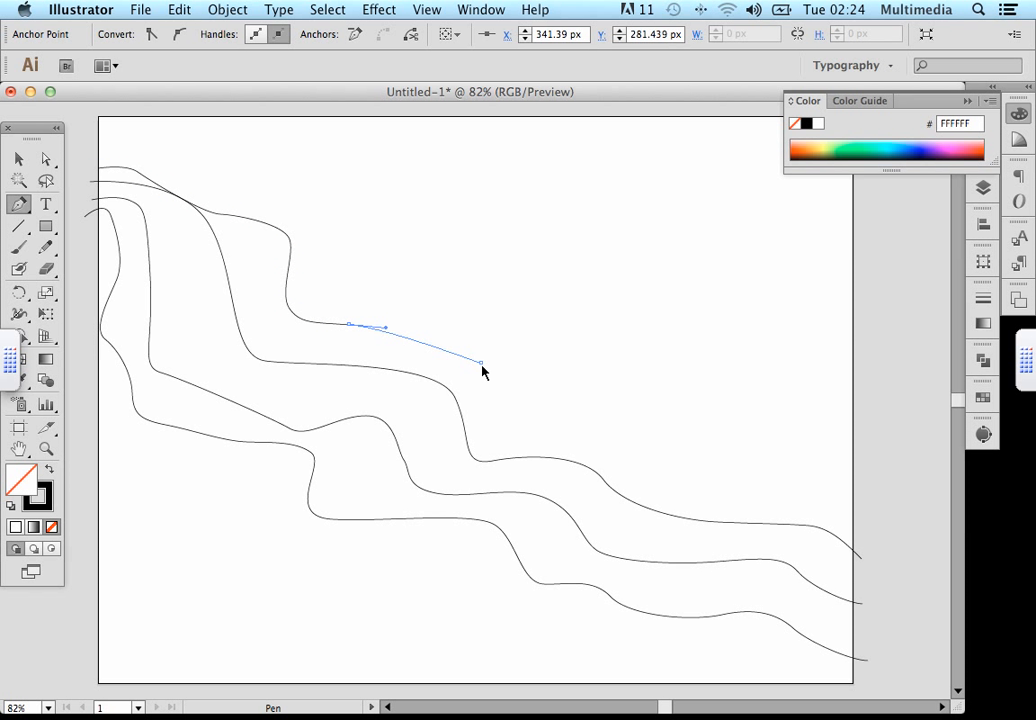
{"action": "left_click_drag", "start_coordinate": [481, 363], "coordinate": [530, 438]}
{"action": "left_click_drag", "start_coordinate": [638, 424], "coordinate": [695, 486]}
{"action": "left_click_drag", "start_coordinate": [763, 495], "coordinate": [876, 528]}
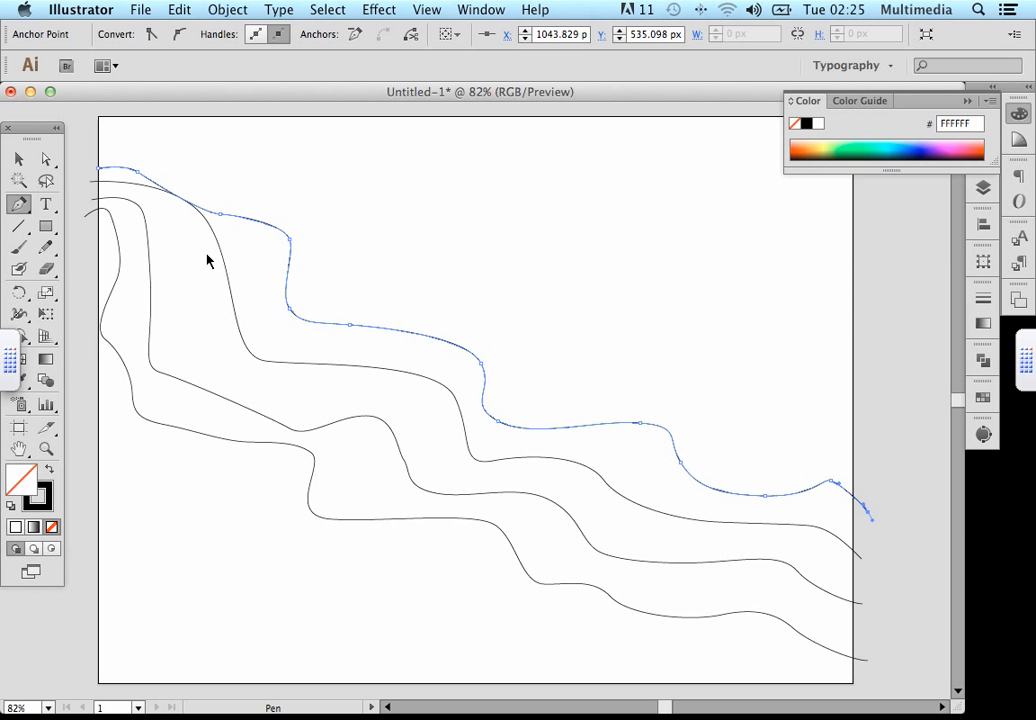
{"action": "left_click", "coordinate": [20, 163]}
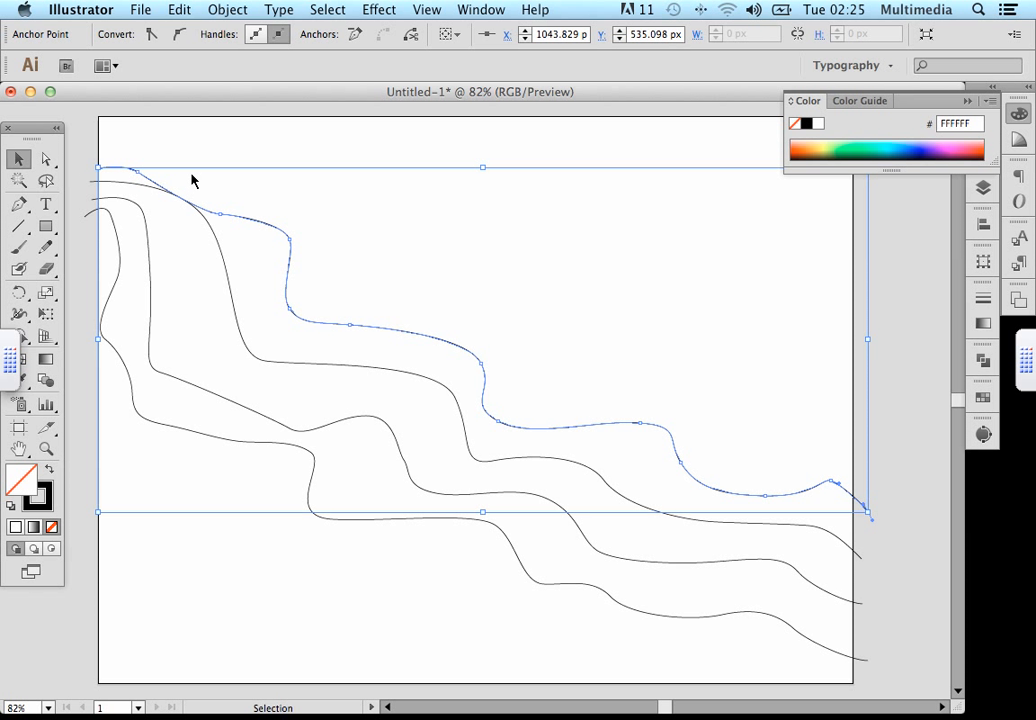
{"action": "left_click", "coordinate": [228, 146]}
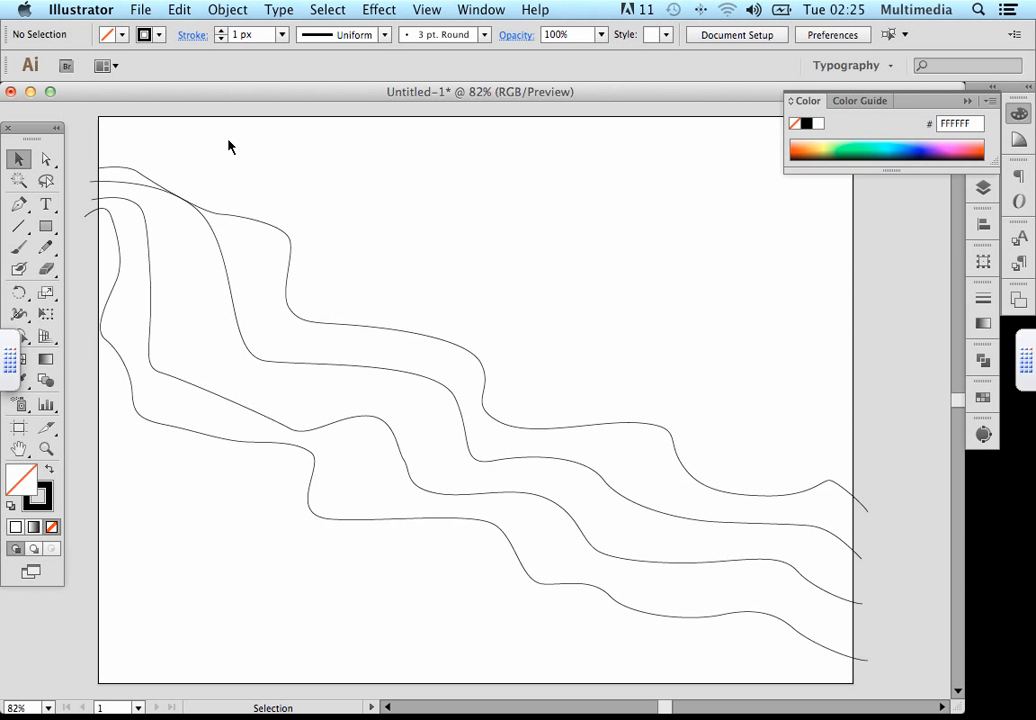
Blend the four wavy paths together in order from the lowest to the uppermost with the Blend tool.
{"action": "left_click", "coordinate": [49, 386]}
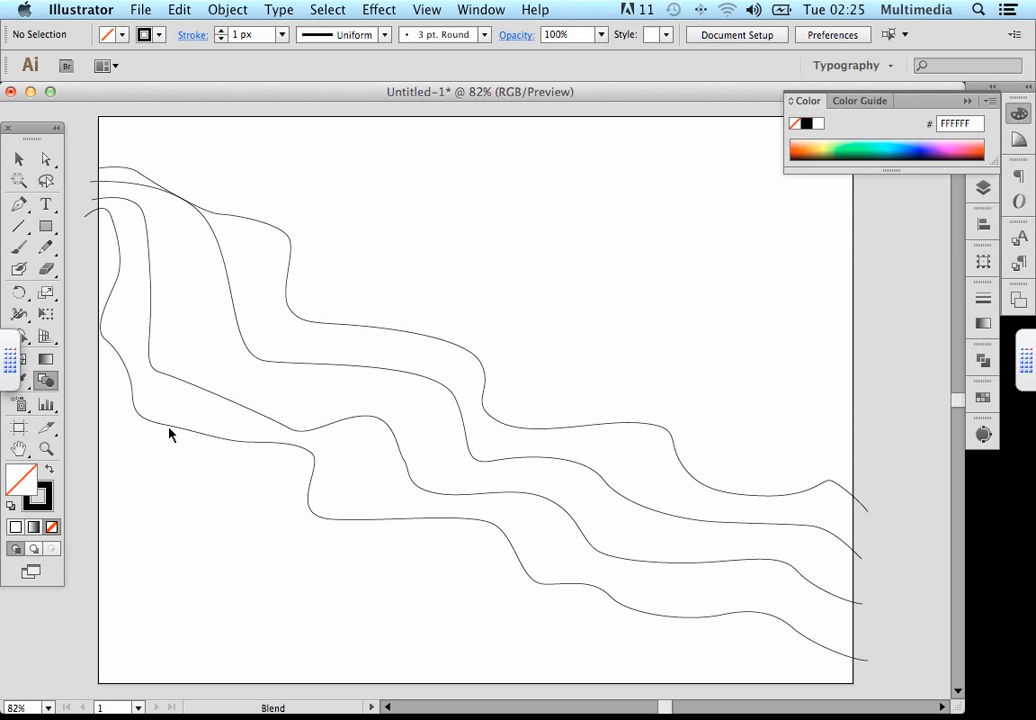
{"action": "left_click", "coordinate": [221, 404]}
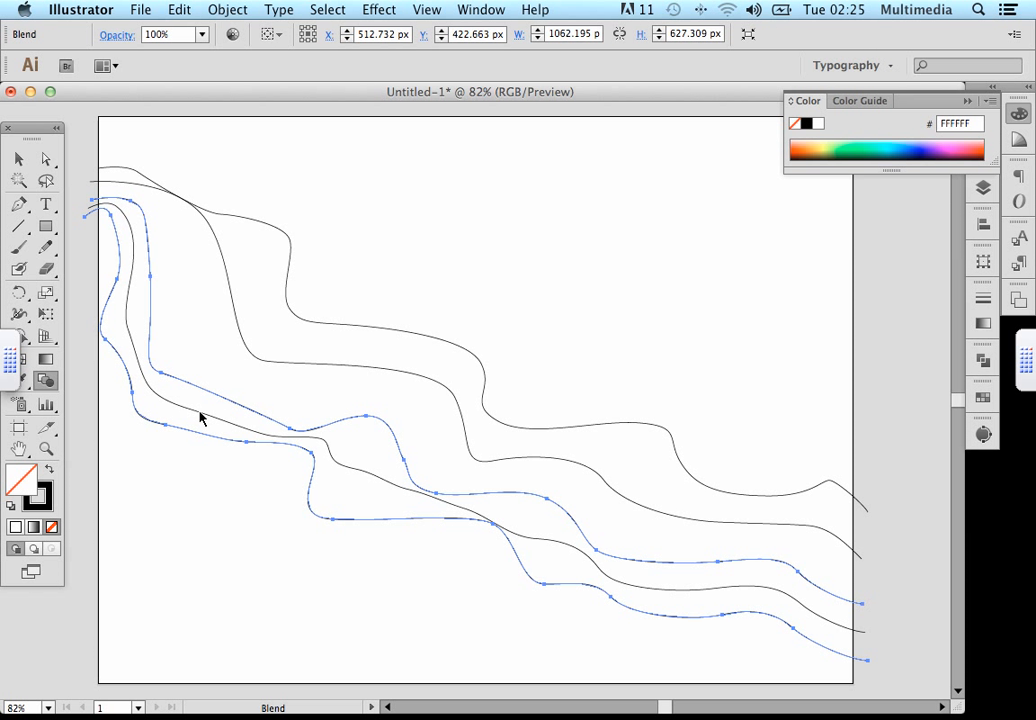
{"action": "left_click", "coordinate": [282, 366]}
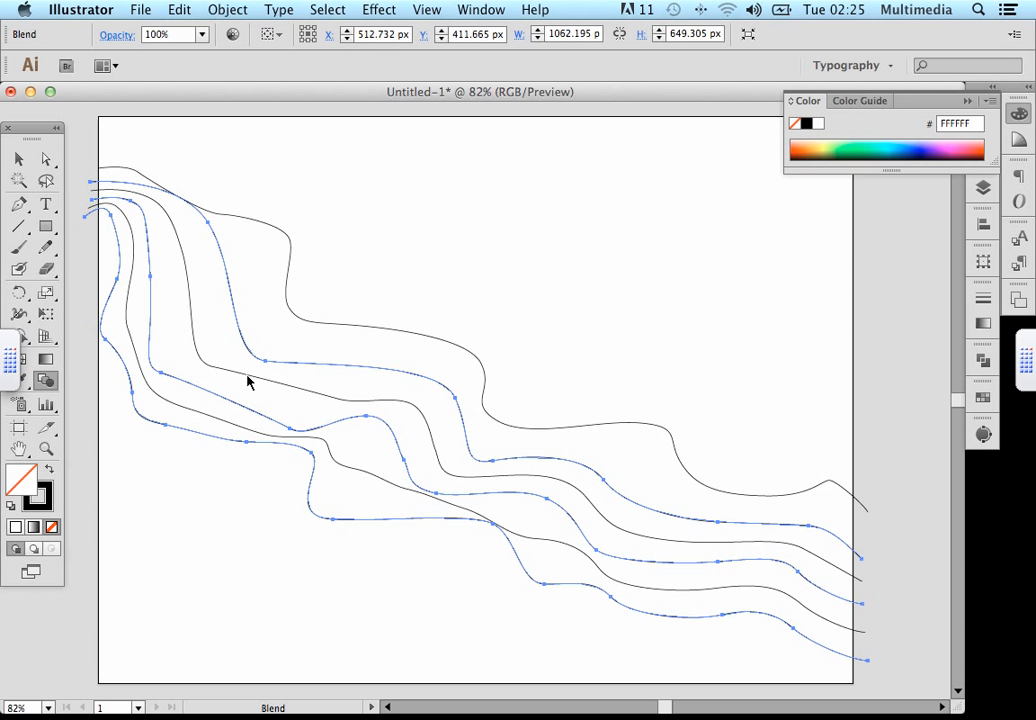
{"action": "left_click", "coordinate": [325, 328]}
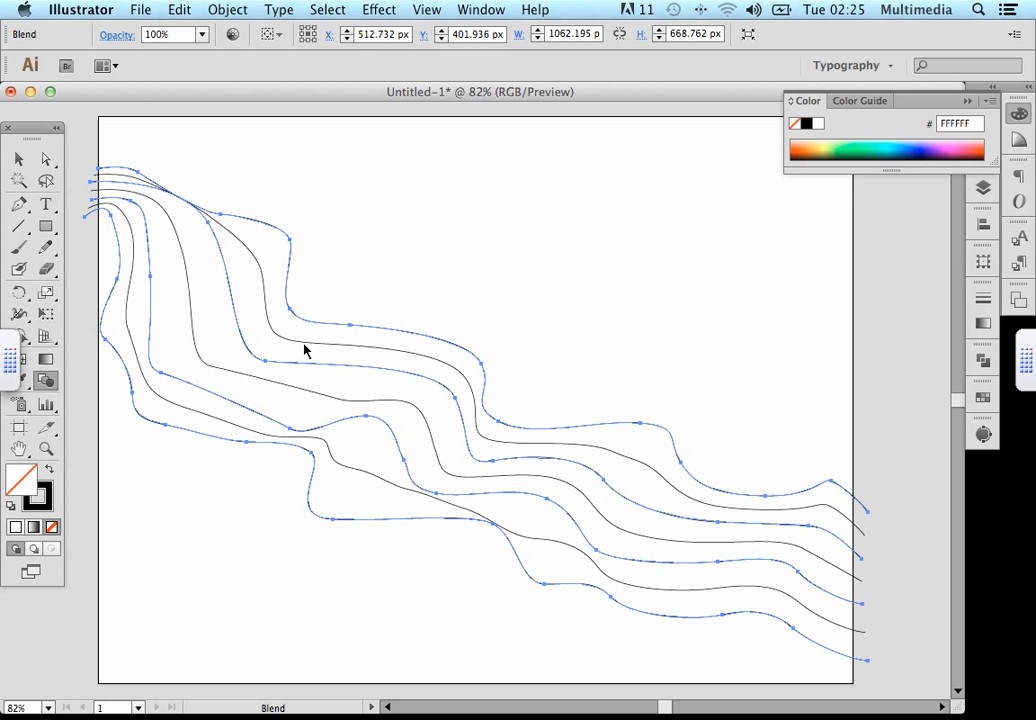
Set the blend spacing to Specified Steps with 15 steps and turn on the preview.
{"action": "double_click", "coordinate": [46, 381]}
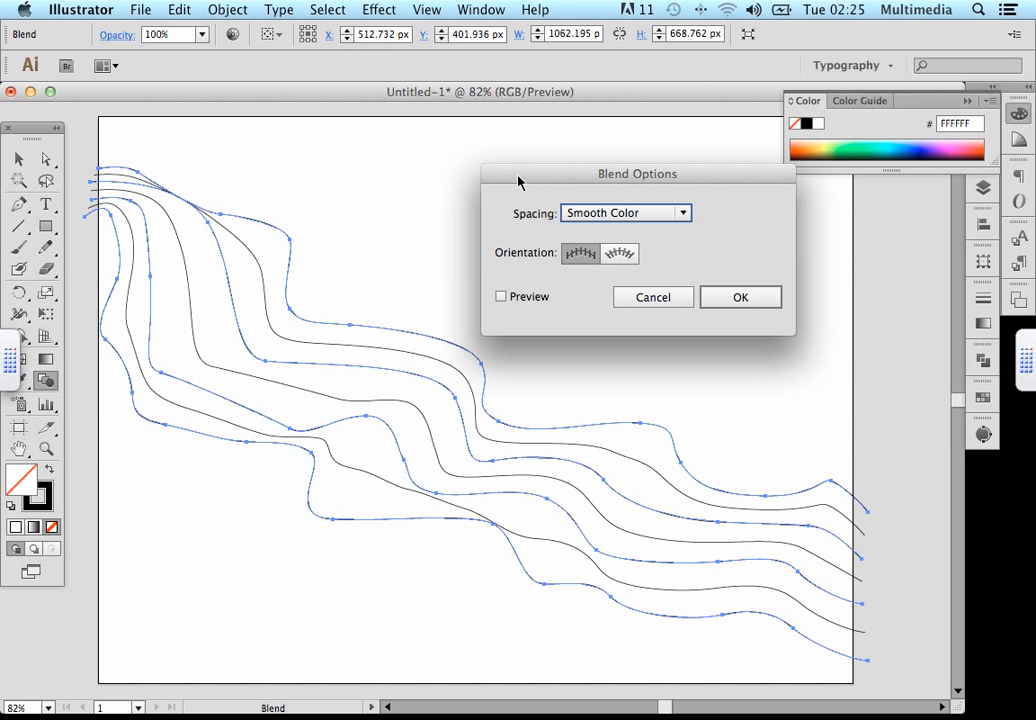
{"action": "left_click_drag", "start_coordinate": [518, 178], "coordinate": [456, 166]}
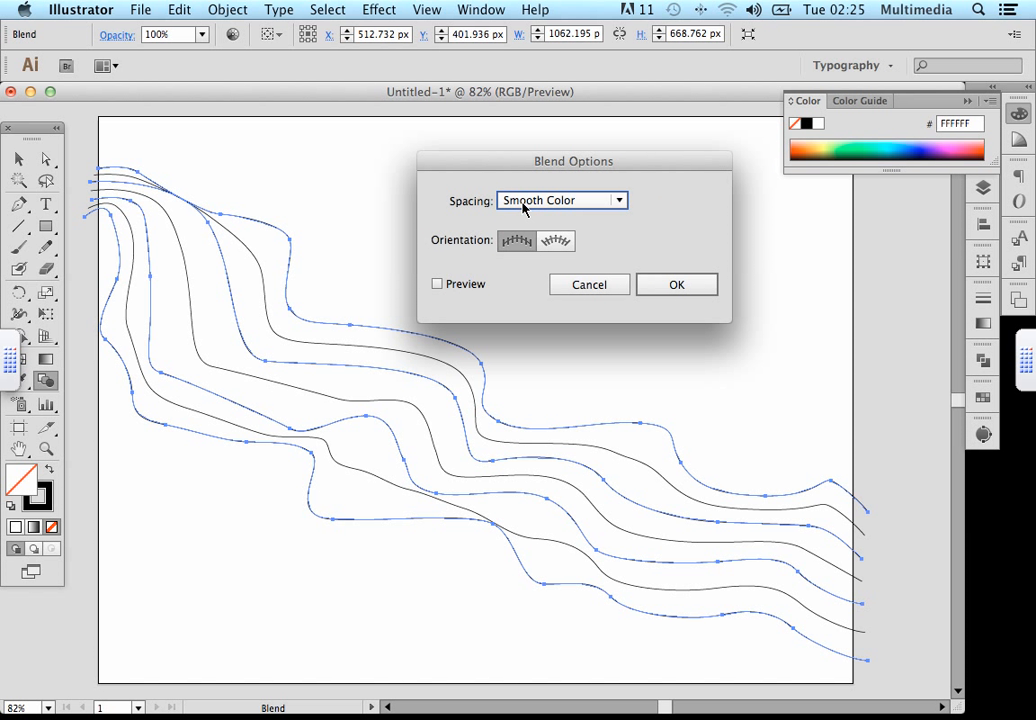
{"action": "left_click", "coordinate": [618, 201]}
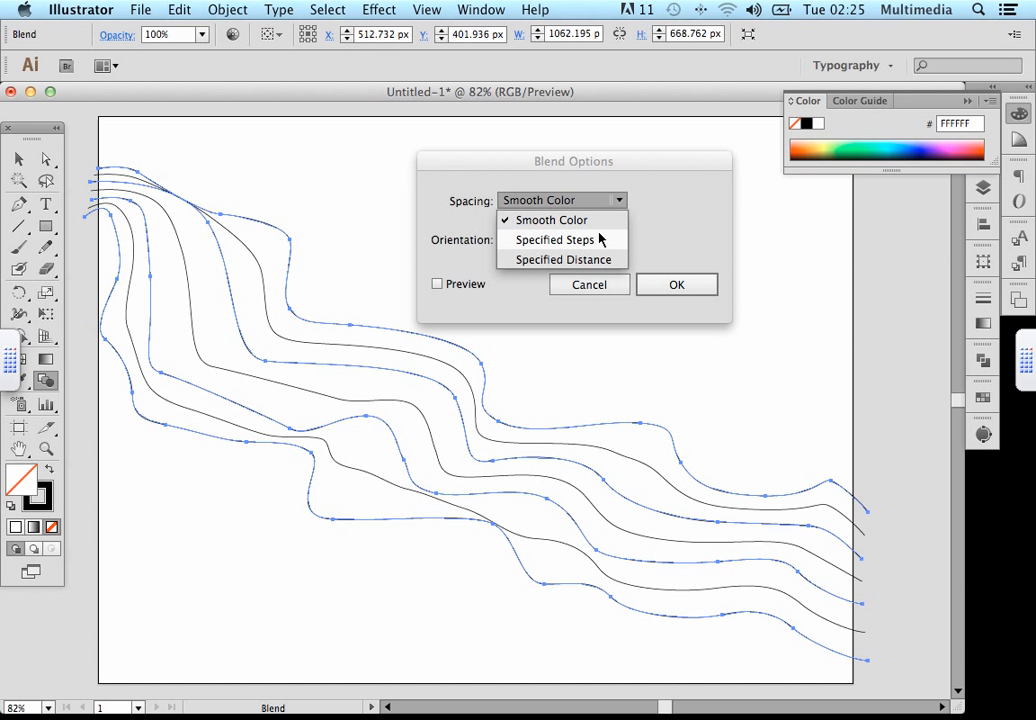
{"action": "left_click", "coordinate": [600, 241]}
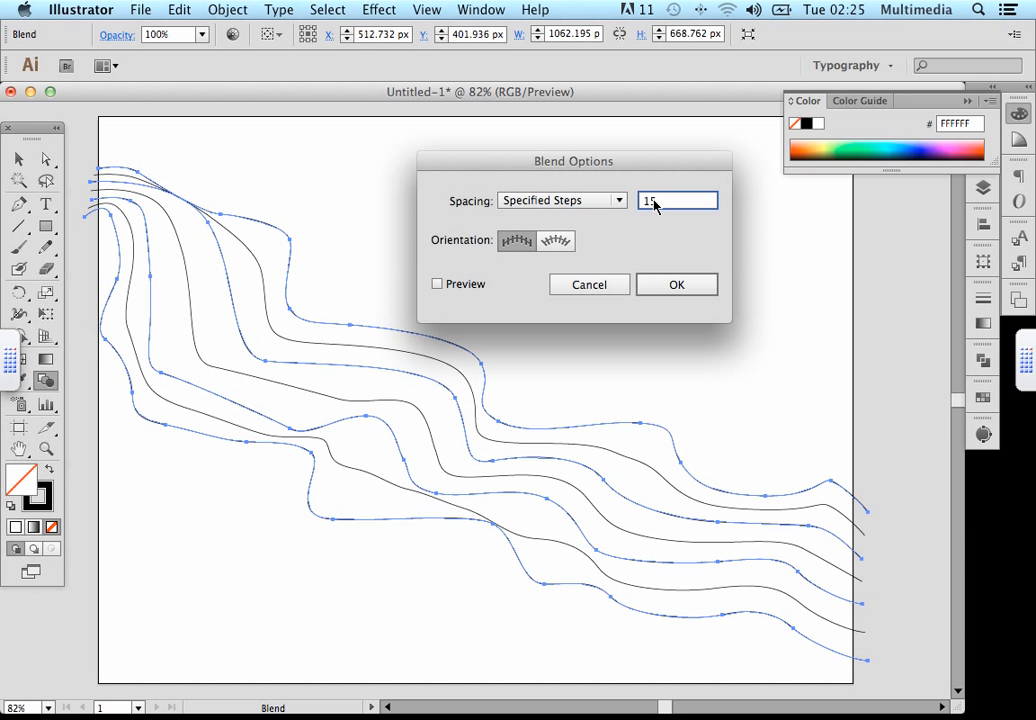
{"action": "type", "text": "15"}
{"action": "left_click", "coordinate": [437, 284]}
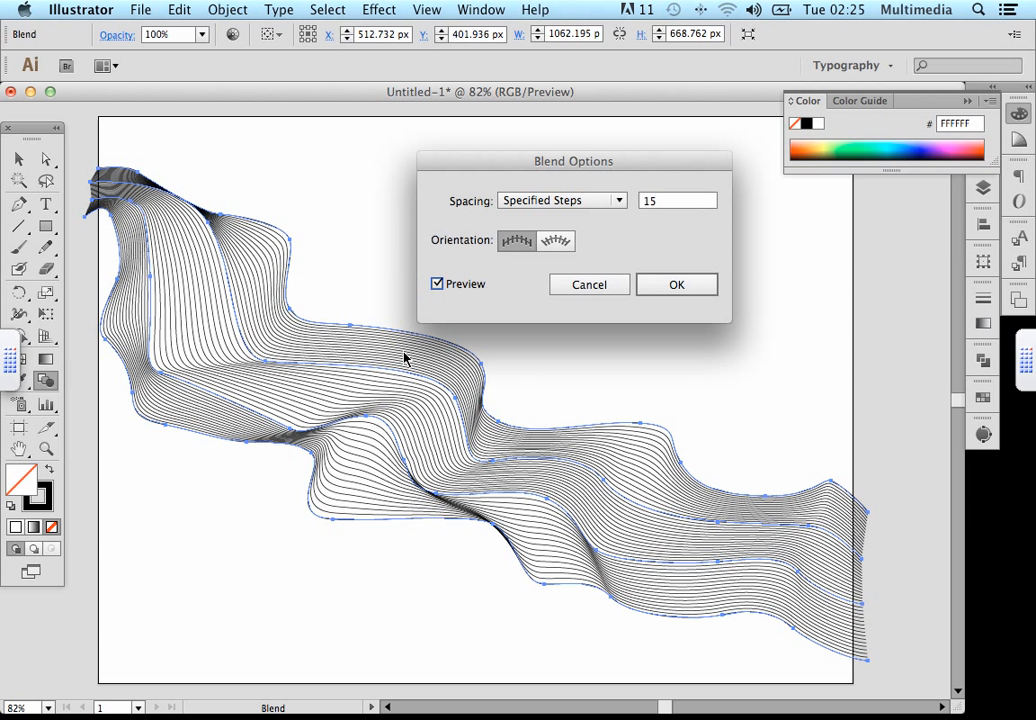
Try 25 specified steps for the blend and refresh the preview.
{"action": "left_click", "coordinate": [646, 204]}
{"action": "left_click_drag", "start_coordinate": [646, 203], "coordinate": [645, 203]}
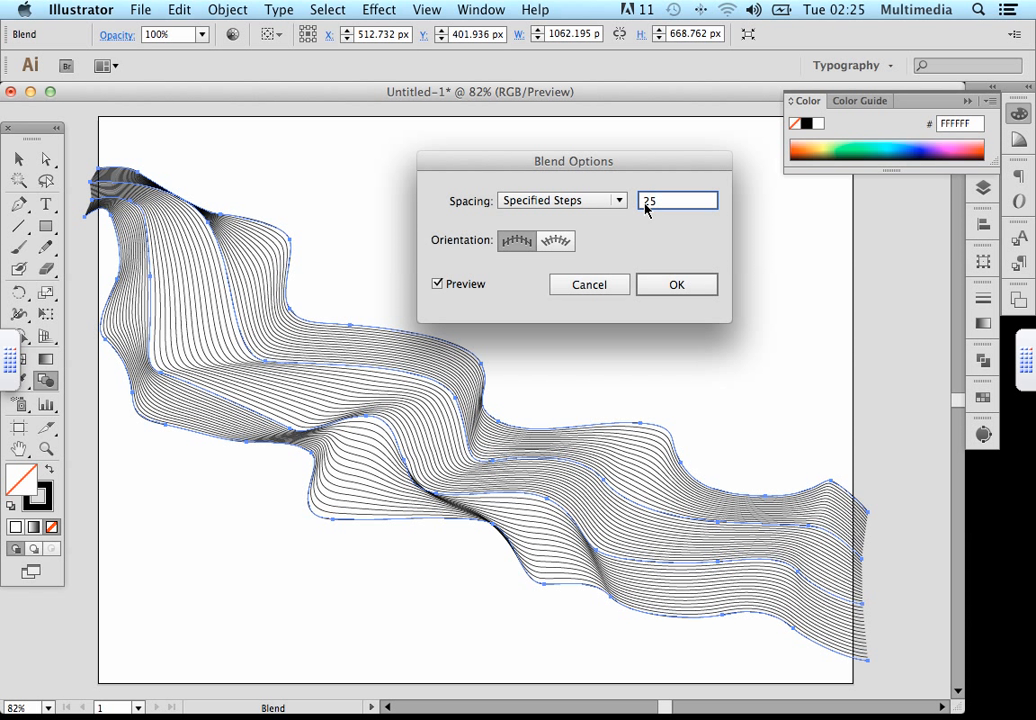
{"action": "type", "text": "2"}
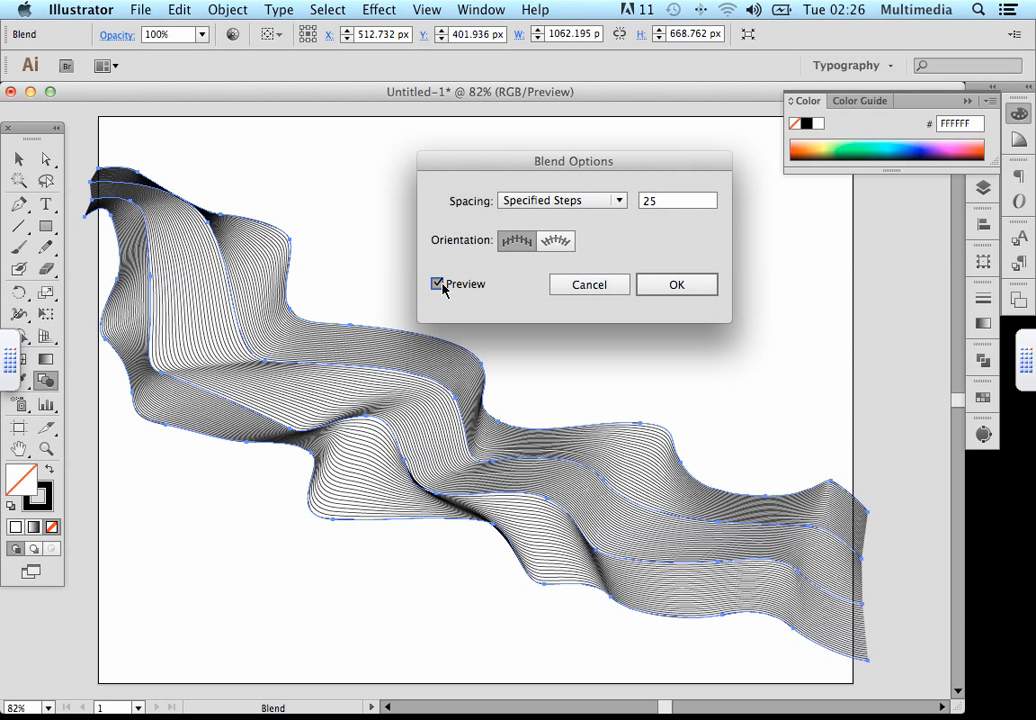
{"action": "left_click", "coordinate": [437, 284]}
{"action": "left_click", "coordinate": [441, 286]}
Set the blend to 20 specified steps, refresh the preview, apply the options and deselect the blended artwork.
{"action": "left_click_drag", "start_coordinate": [656, 203], "coordinate": [651, 204]}
{"action": "type", "text": "0"}
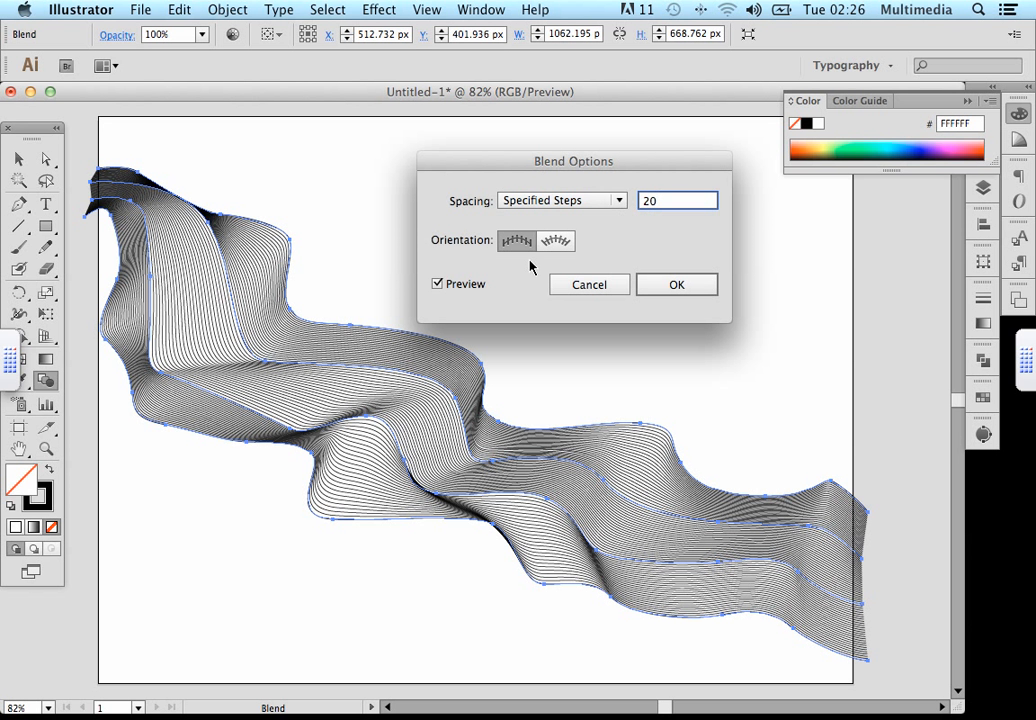
{"action": "left_click", "coordinate": [436, 284]}
{"action": "left_click", "coordinate": [436, 285]}
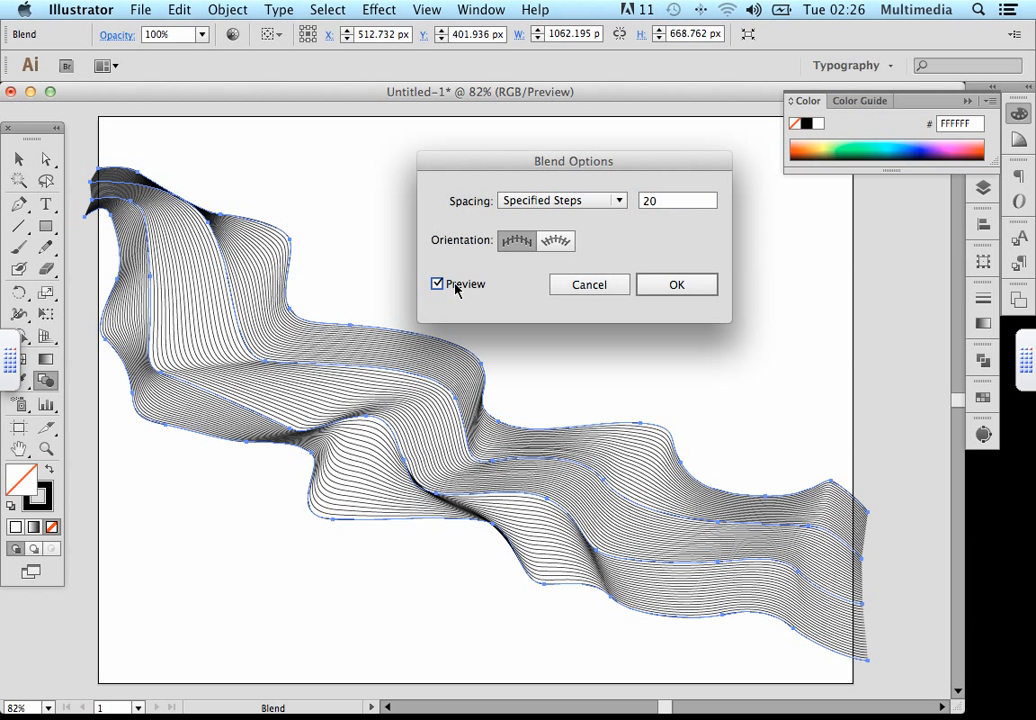
{"action": "left_click", "coordinate": [676, 286]}
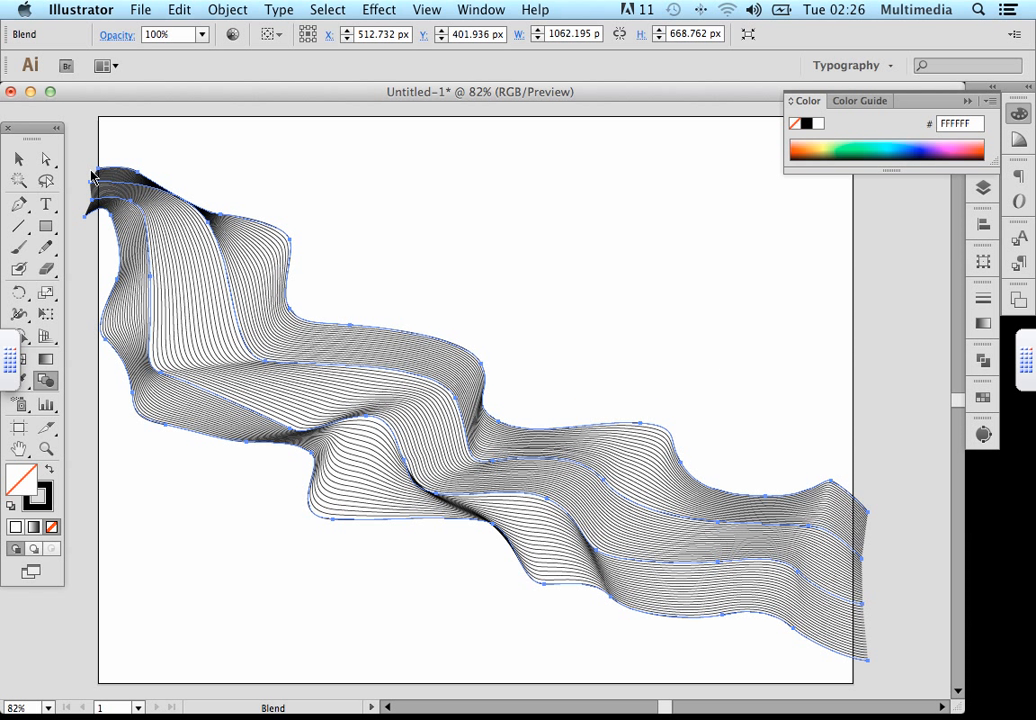
{"action": "left_click", "coordinate": [45, 159]}
{"action": "left_click", "coordinate": [303, 263]}
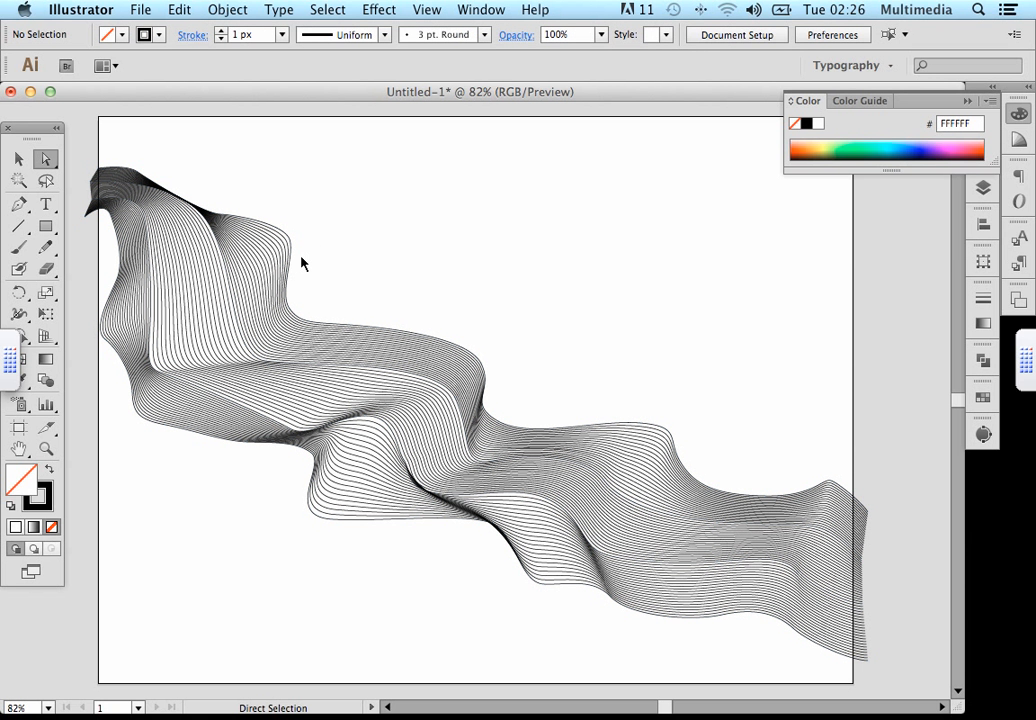
Pull the uppermost path's first large bend inward with the Direct Selection tool, and shift the whole blend up and to the left.
{"action": "left_click", "coordinate": [291, 259]}
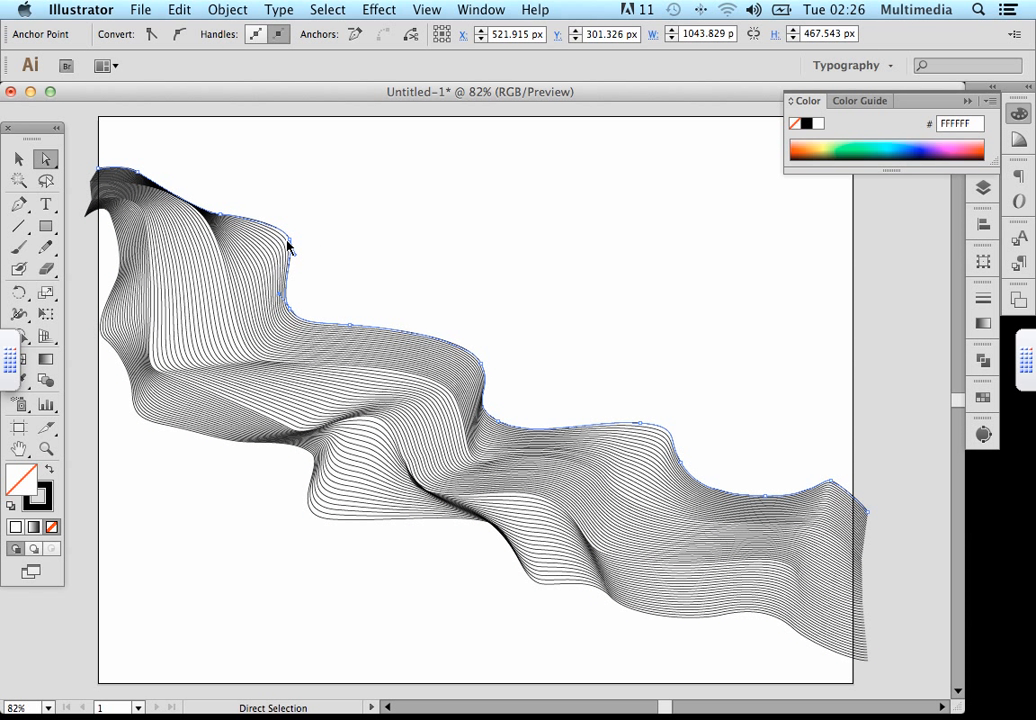
{"action": "left_click_drag", "start_coordinate": [289, 240], "coordinate": [200, 276]}
{"action": "left_click", "coordinate": [149, 292]}
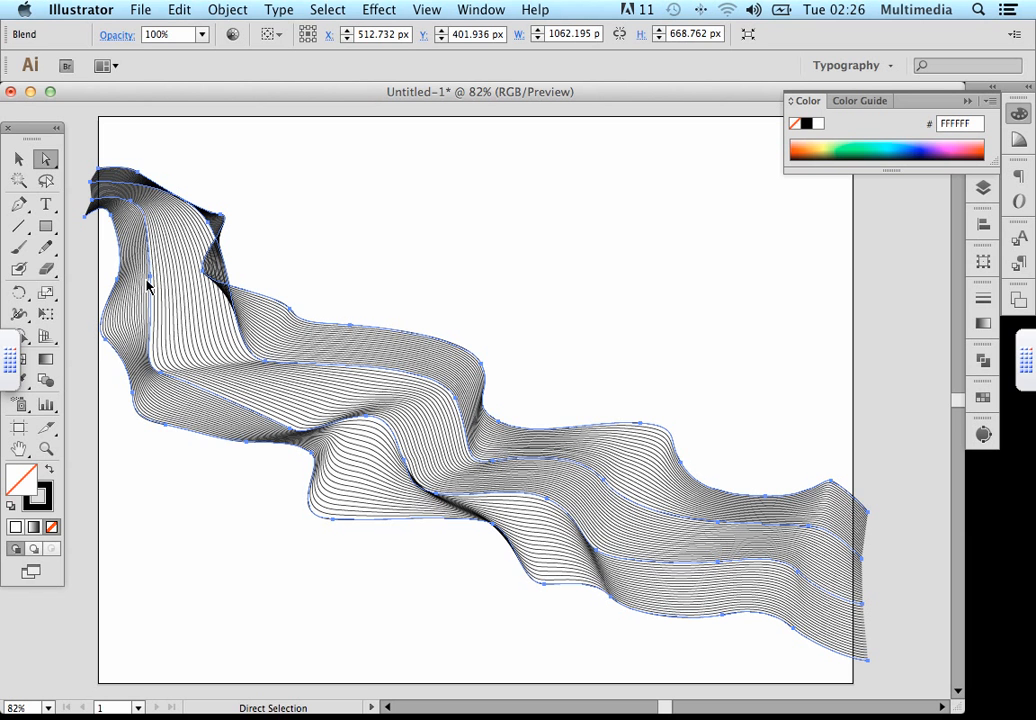
{"action": "left_click_drag", "start_coordinate": [168, 280], "coordinate": [100, 259]}
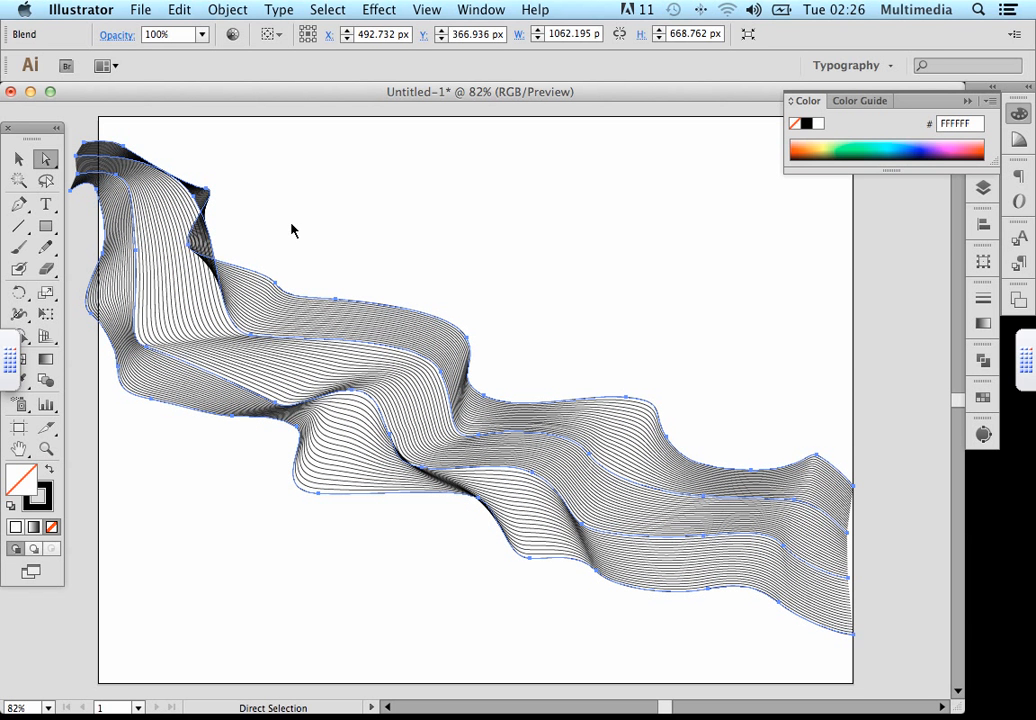
{"action": "left_click", "coordinate": [238, 190]}
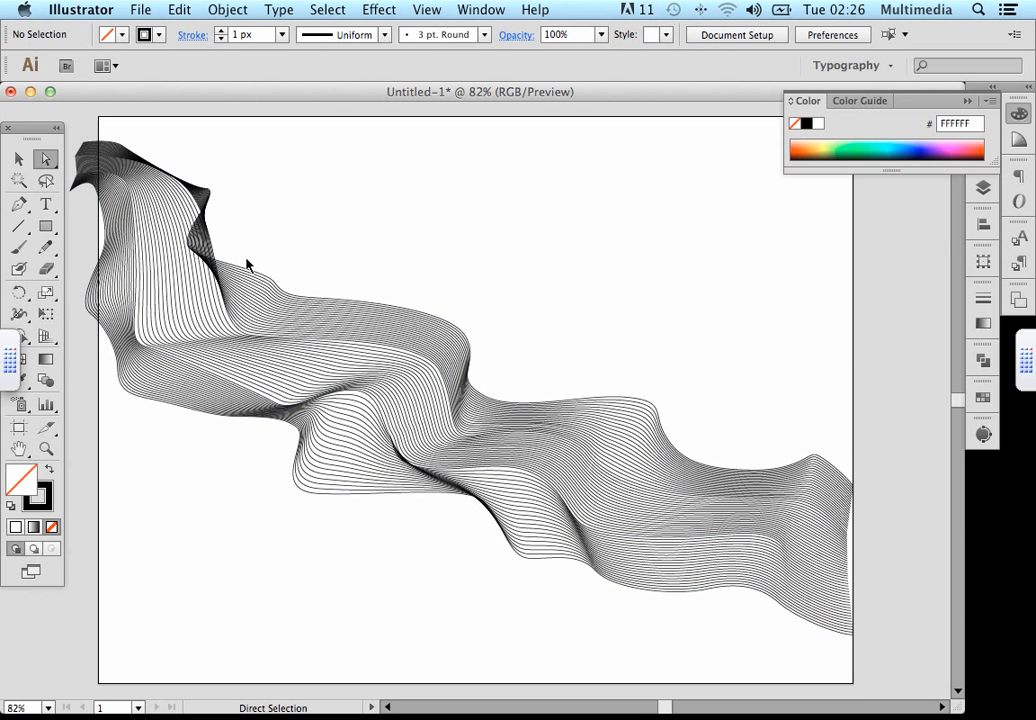
Reshape the lowest path near its left end by moving the bulging bend's anchor point inward with the Direct Selection tool.
{"action": "left_click", "coordinate": [91, 328]}
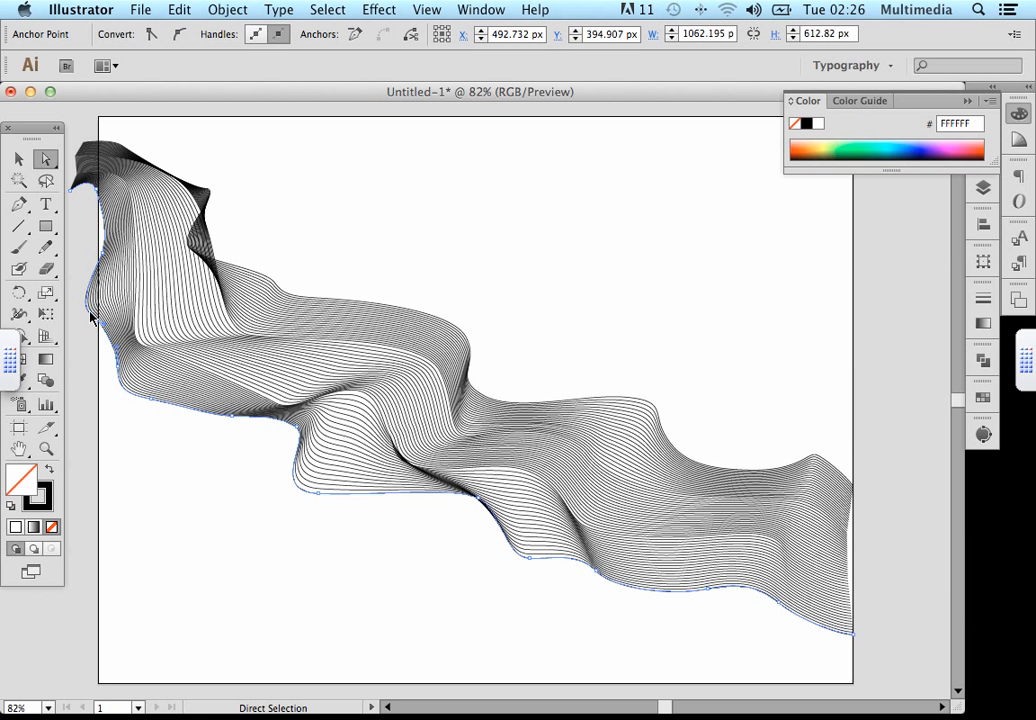
{"action": "left_click_drag", "start_coordinate": [91, 318], "coordinate": [118, 340]}
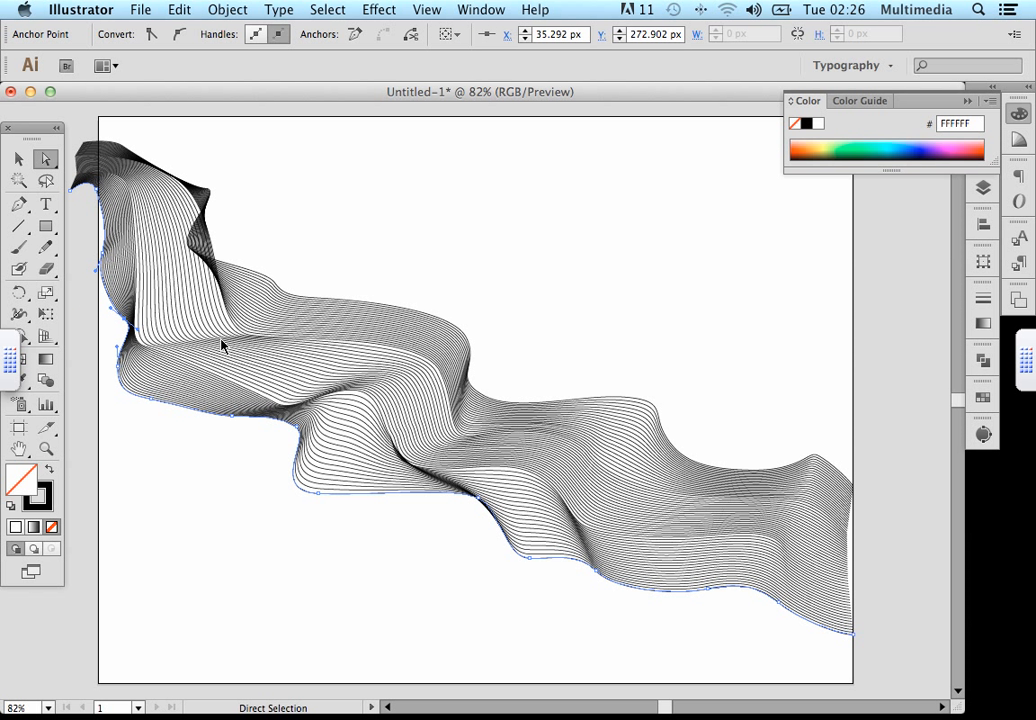
{"action": "left_click_drag", "start_coordinate": [153, 405], "coordinate": [245, 398]}
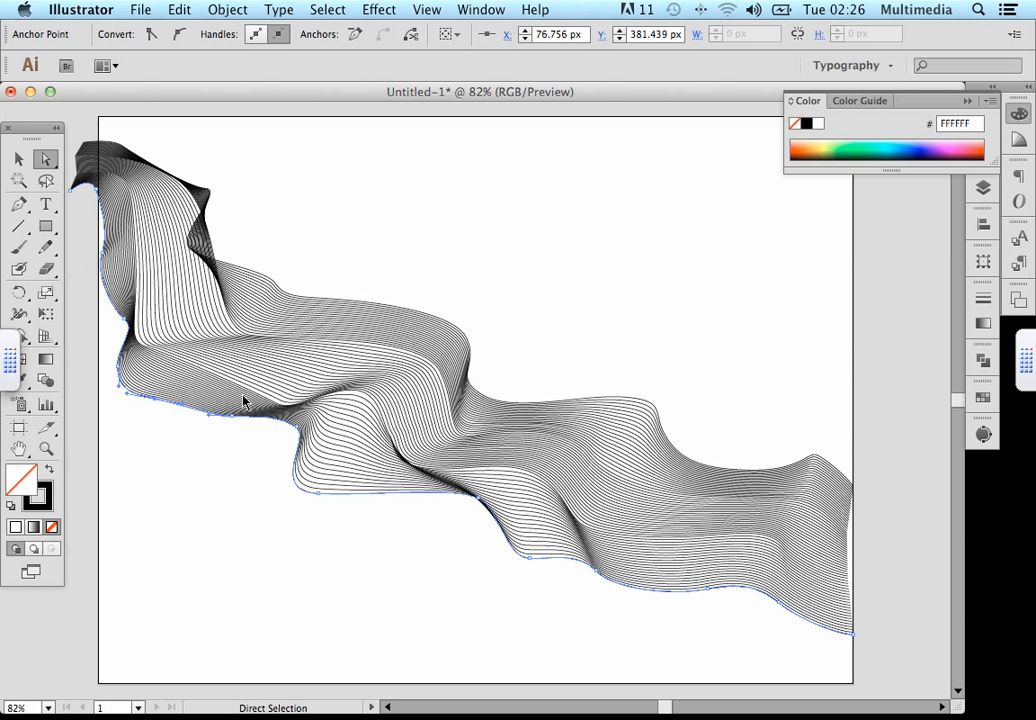
Reposition the whole blend so its right end meets the artboard's right edge, and deselect it.
{"action": "left_click", "coordinate": [287, 379]}
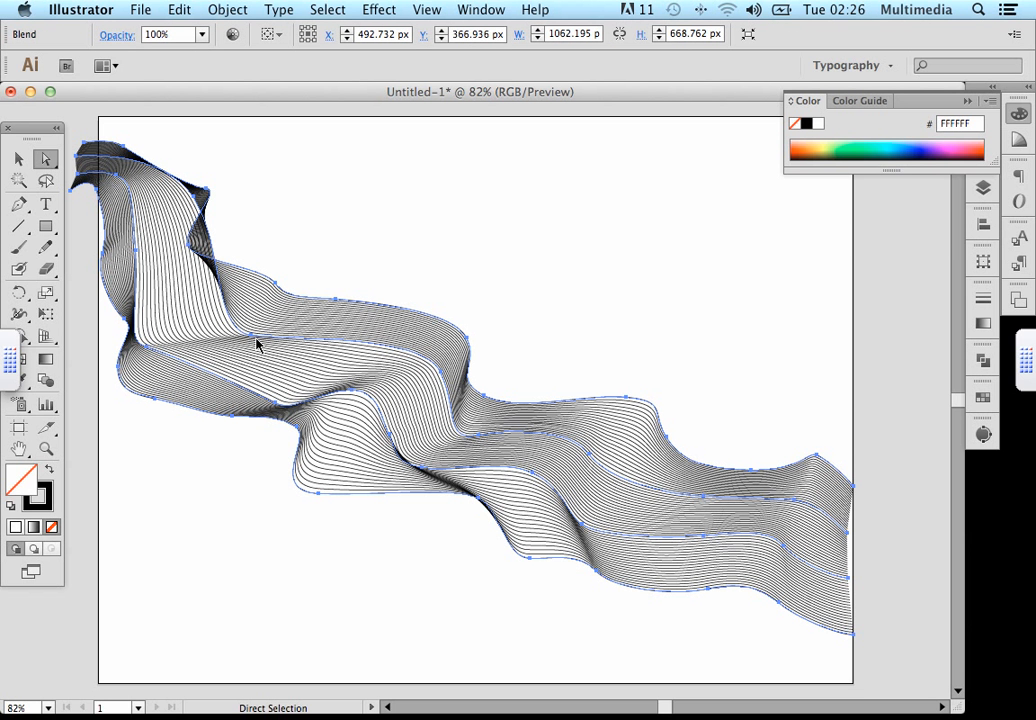
{"action": "left_click_drag", "start_coordinate": [440, 376], "coordinate": [428, 386]}
{"action": "left_click", "coordinate": [486, 319]}
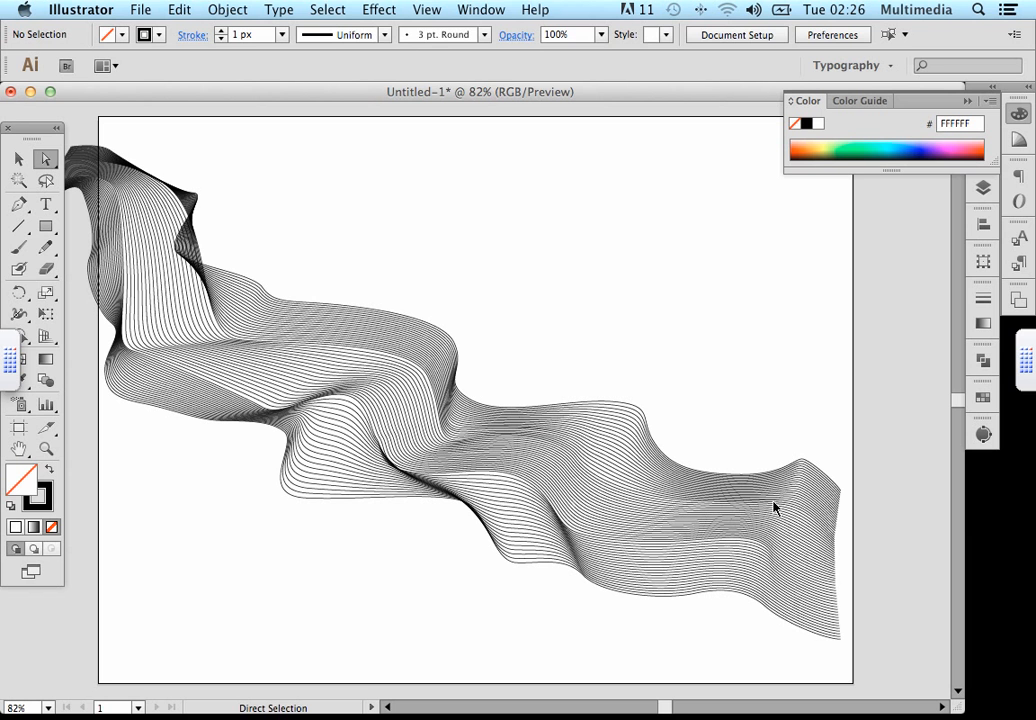
{"action": "left_click", "coordinate": [840, 496]}
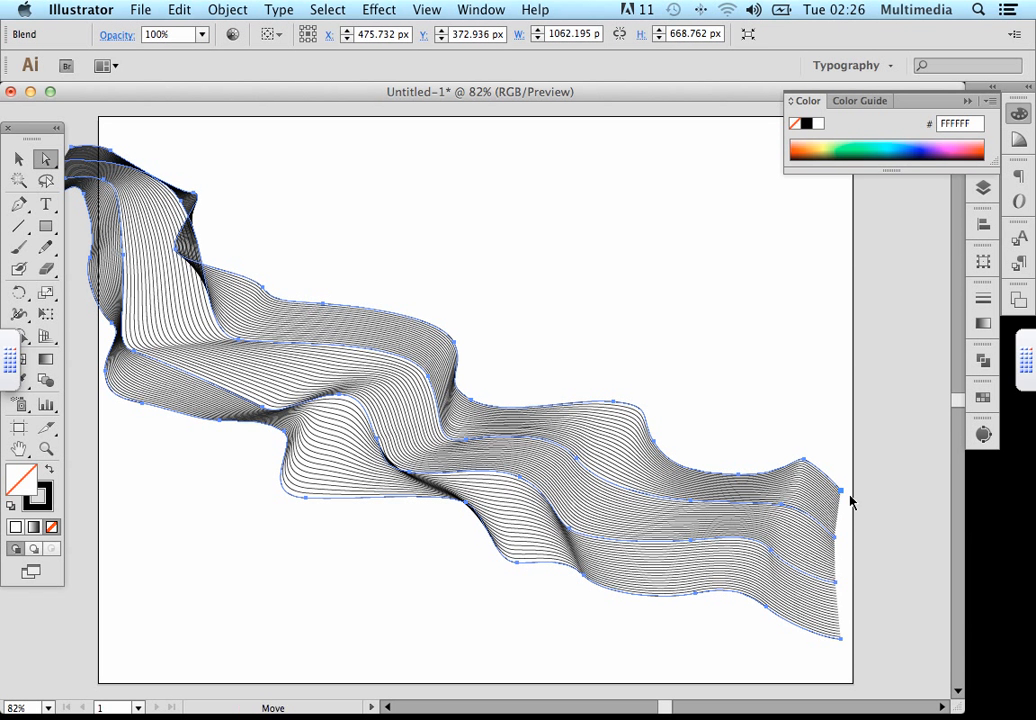
{"action": "mouse_move", "coordinate": [850, 502]}
{"action": "left_mouse_down"}
{"action": "mouse_move", "coordinate": [872, 502]}
{"action": "mouse_move", "coordinate": [856, 508]}
{"action": "left_mouse_up"}
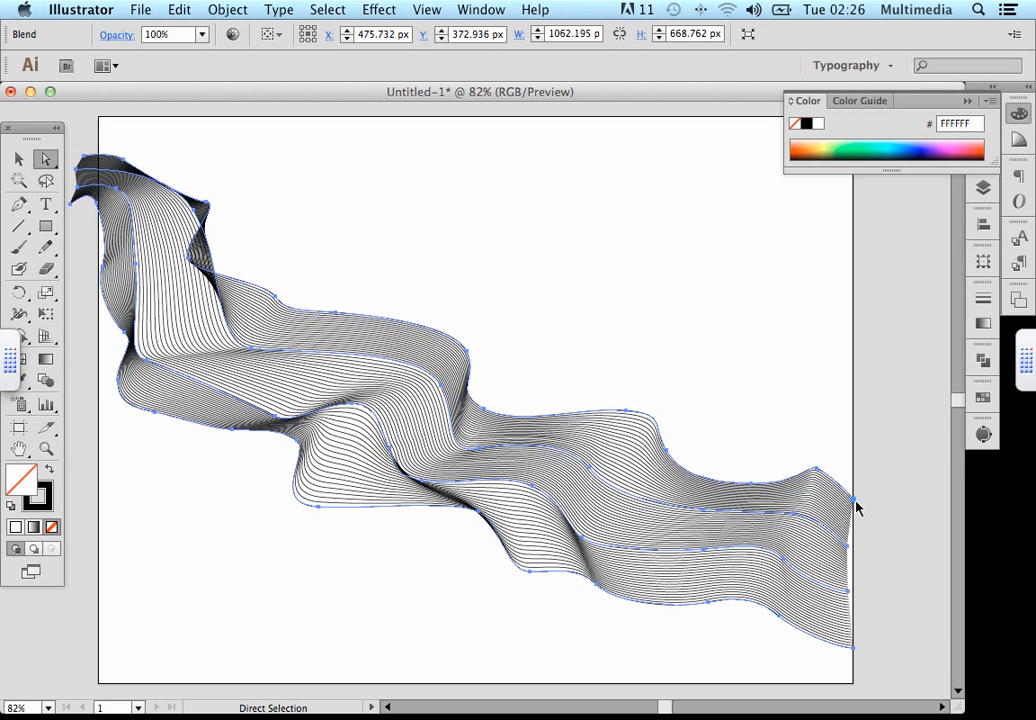
{"action": "left_click", "coordinate": [800, 428]}
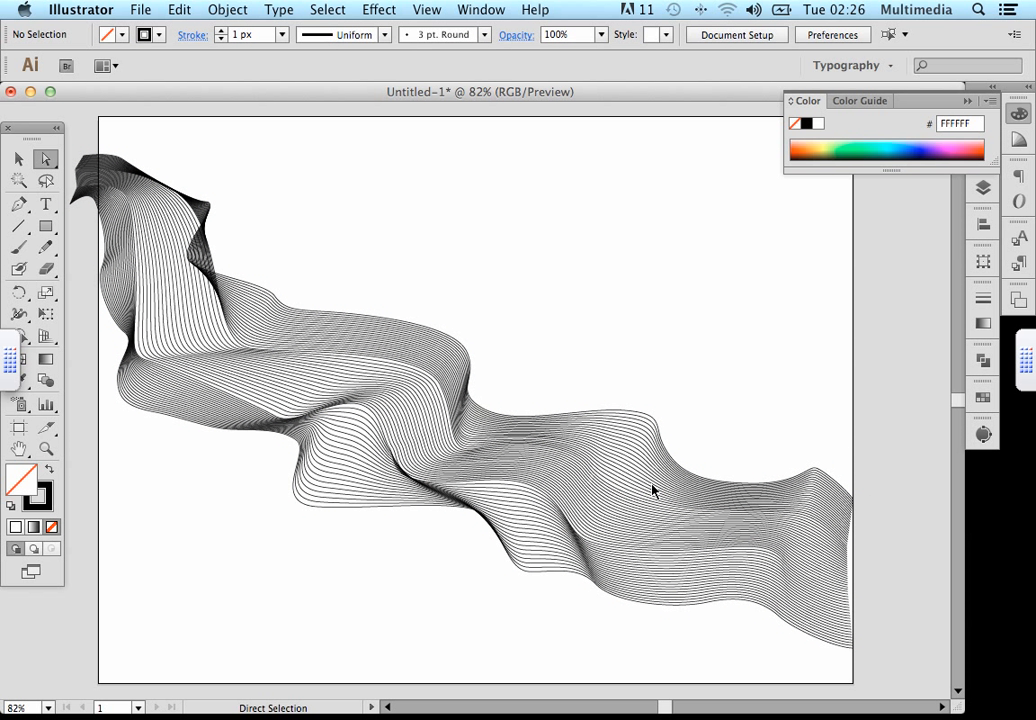
Select the entire blended artwork with the Selection tool active and copy it to the clipboard.
{"action": "left_click", "coordinate": [617, 494]}
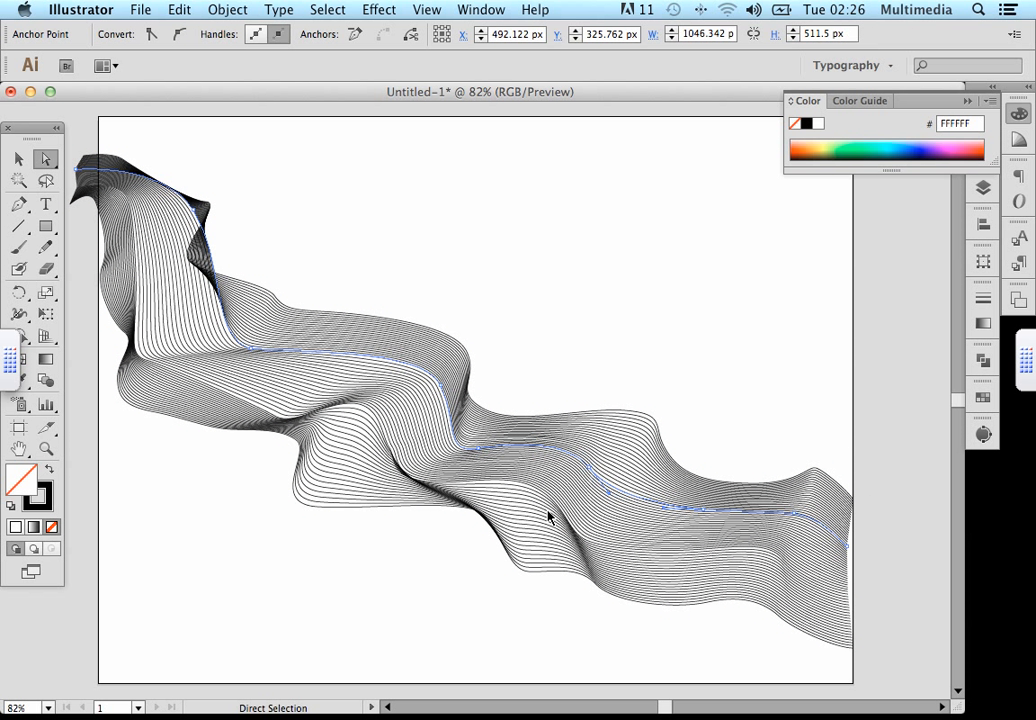
{"action": "left_click", "coordinate": [18, 164]}
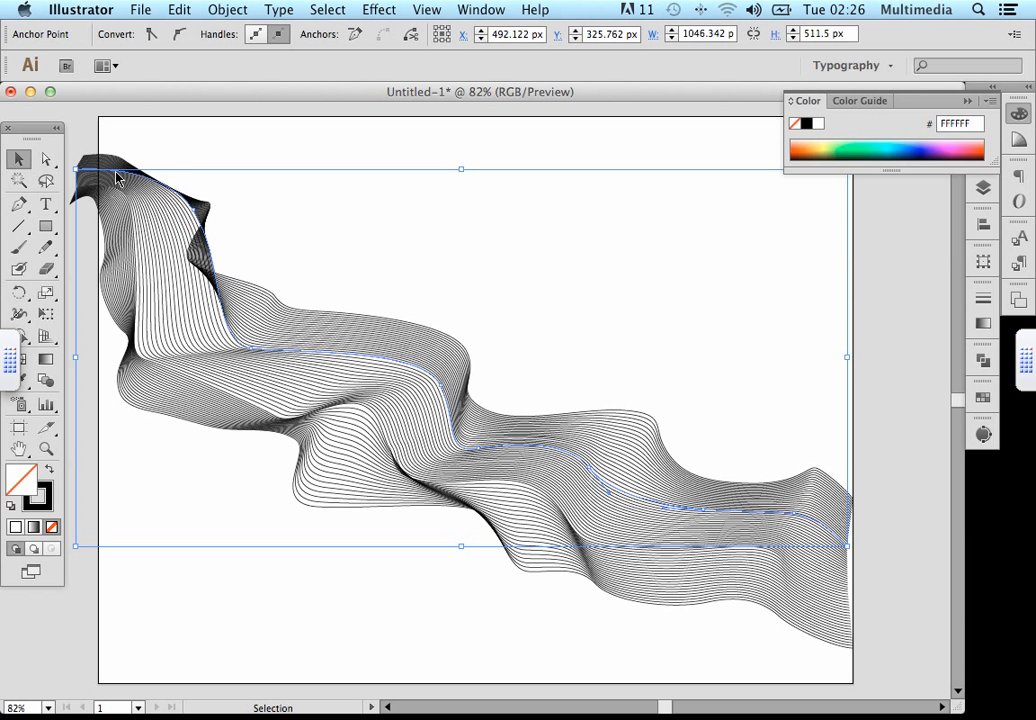
{"action": "left_click", "coordinate": [270, 194]}
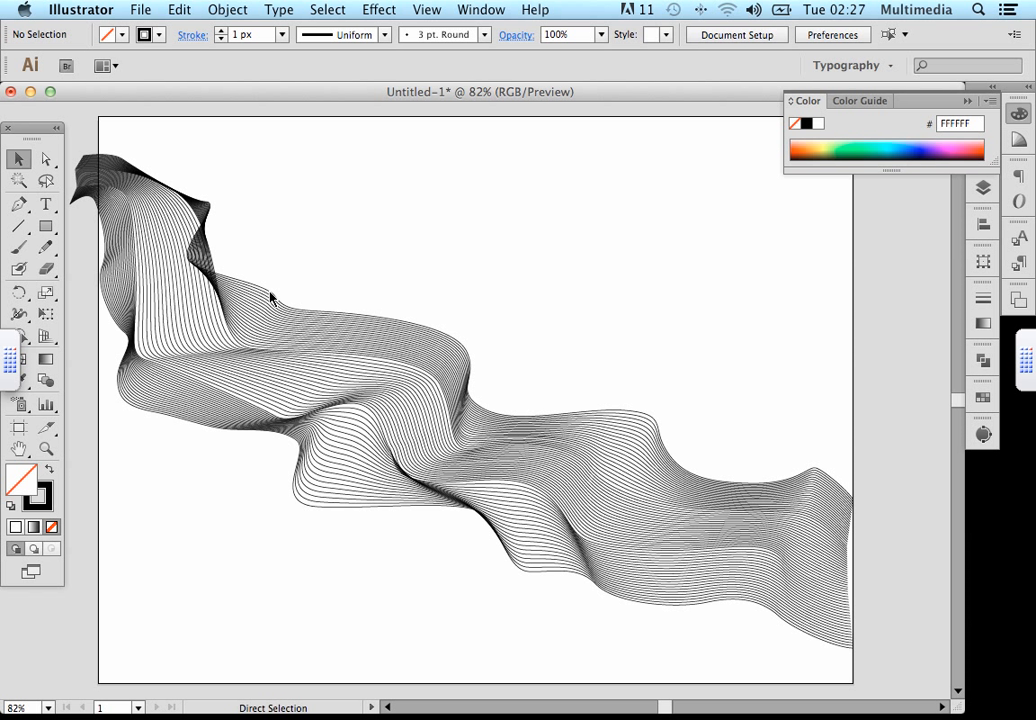
{"action": "key", "text": "super+a"}
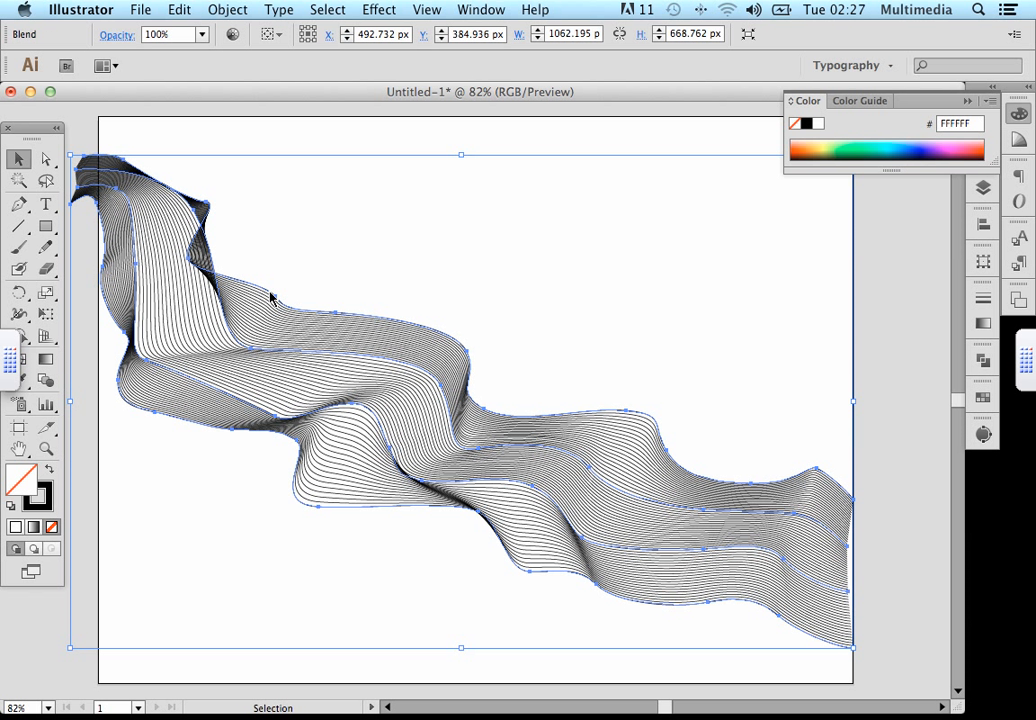
{"action": "key", "text": "super"}
{"action": "key", "text": "super"}
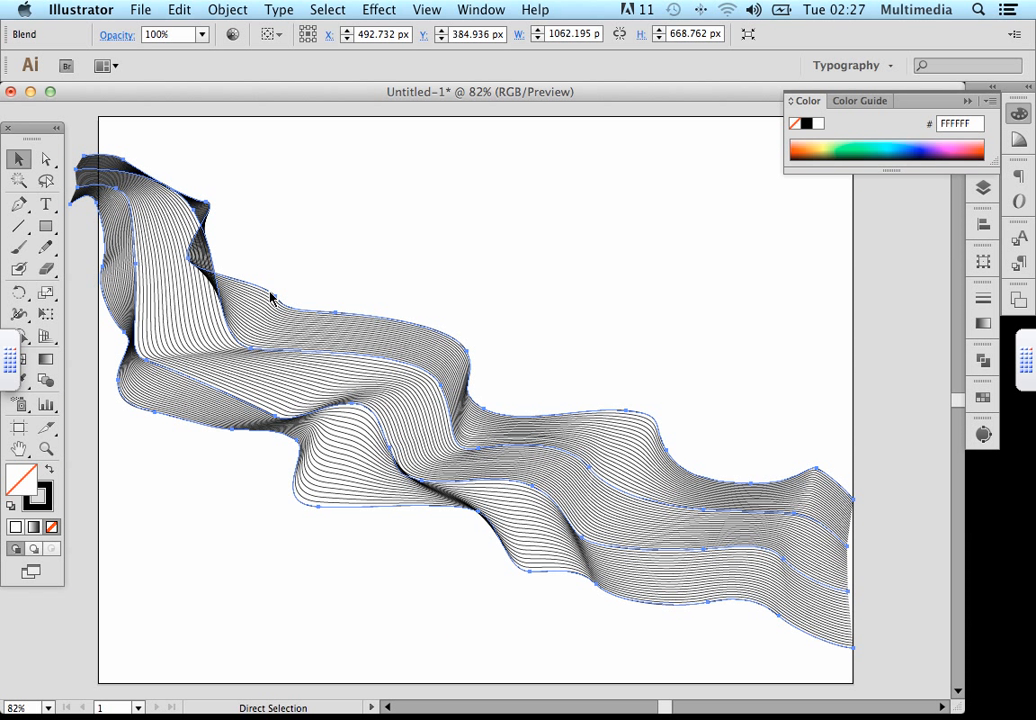
Switch to Photoshop, leave the full-screen view and bring up the blank Untitled-1 document.
{"action": "key", "text": "super+Tab"}
{"action": "key", "text": "super+Tab"}
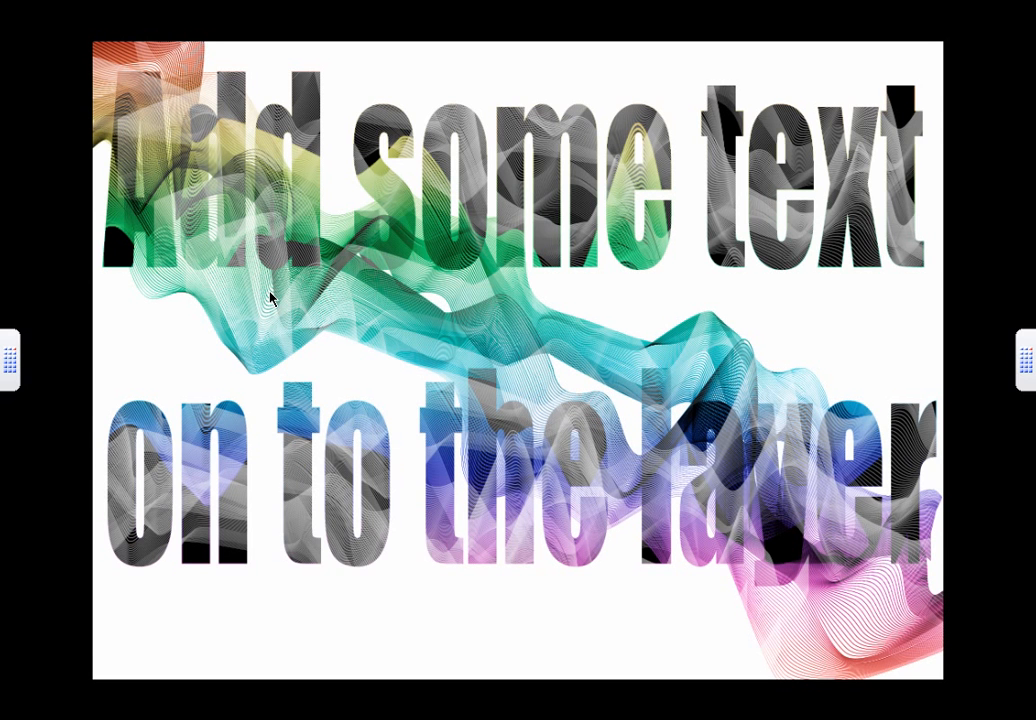
{"action": "key", "text": "f"}
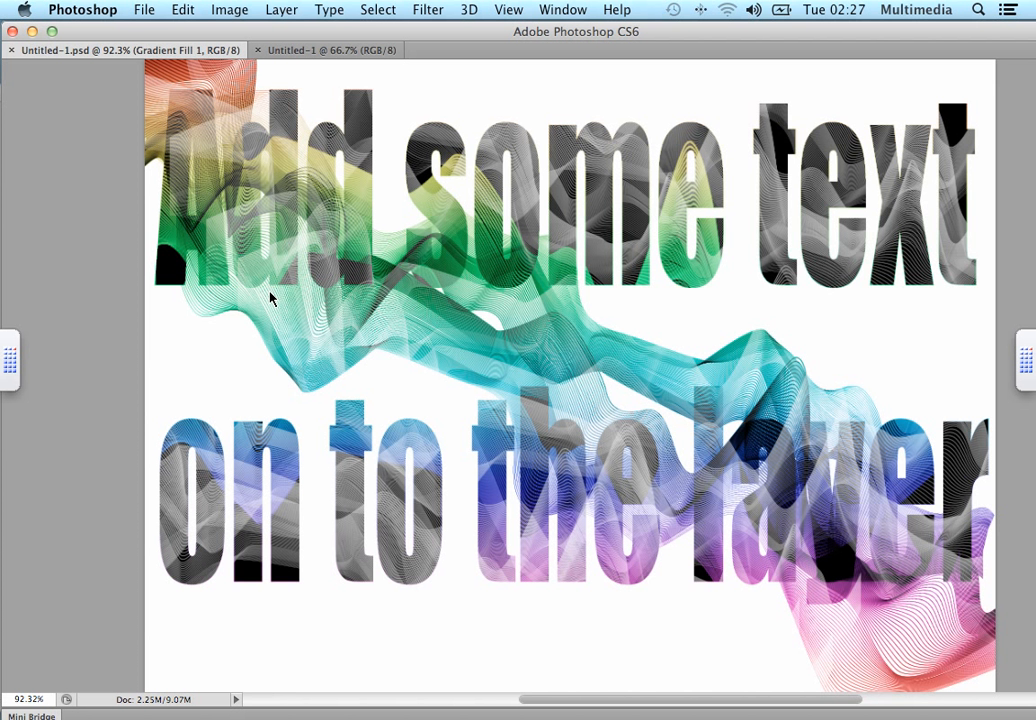
{"action": "left_click", "coordinate": [330, 50]}
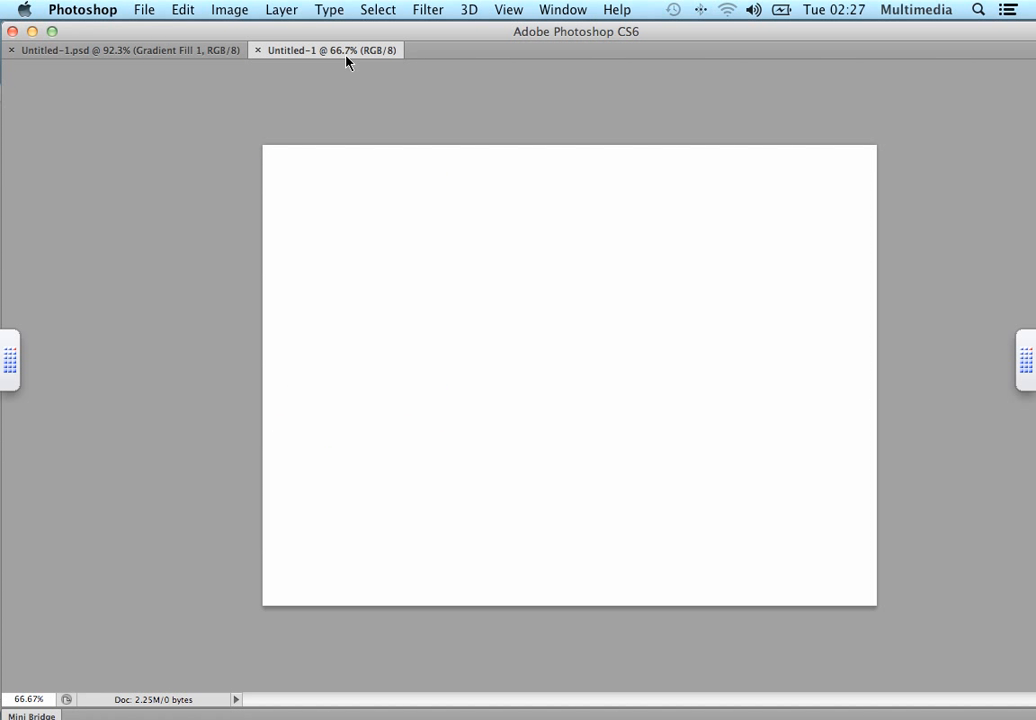
Paste the artwork as a Smart Object, enlarge it past the canvas's left and right edges, and commit the placement.
{"action": "key", "text": "super+v"}
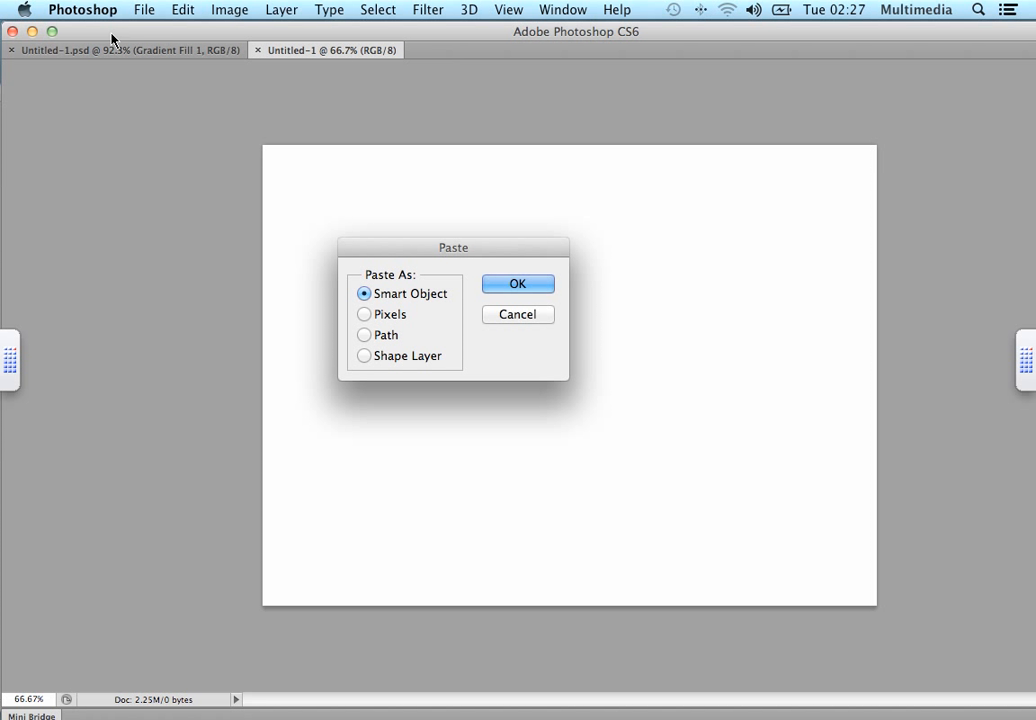
{"action": "left_click", "coordinate": [517, 285]}
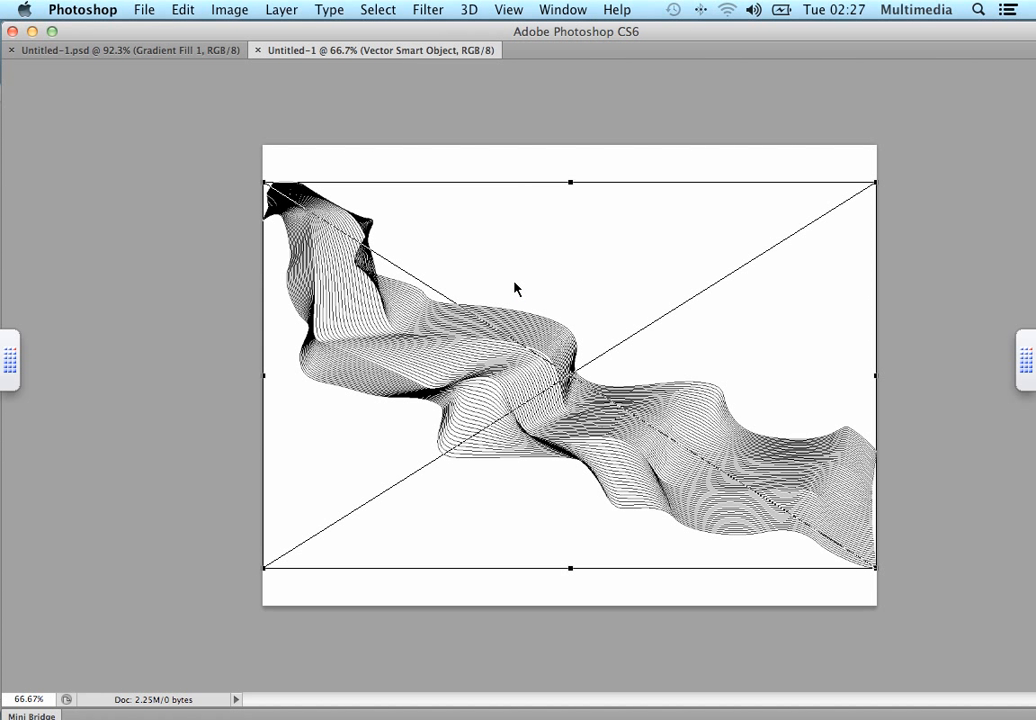
{"action": "left_click_drag", "start_coordinate": [565, 417], "coordinate": [561, 402]}
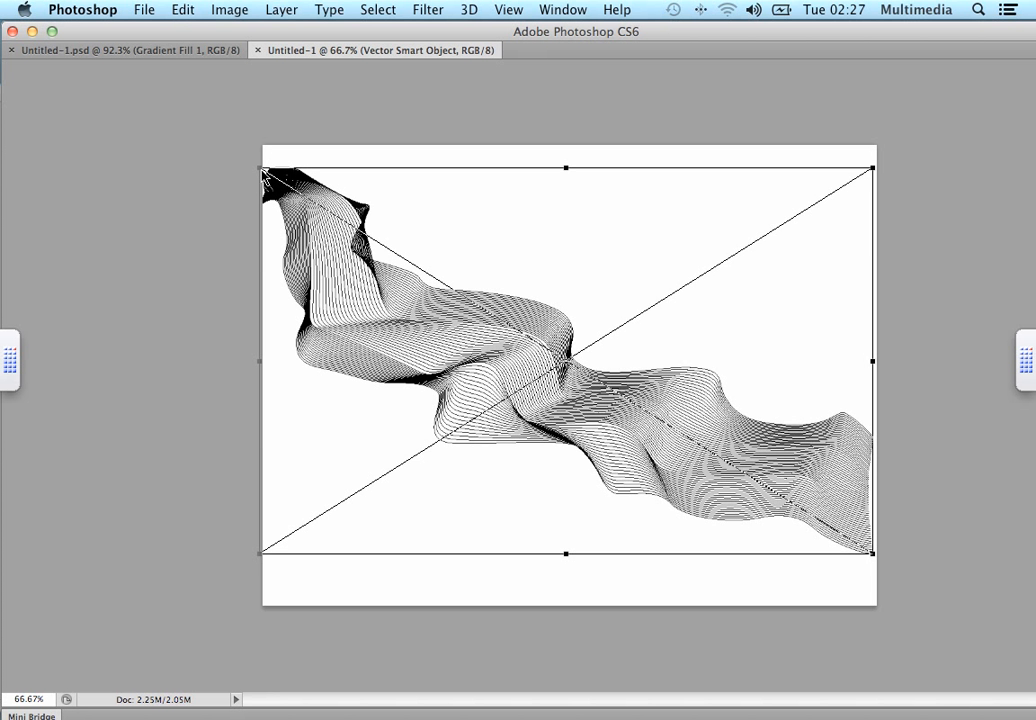
{"action": "left_click_drag", "start_coordinate": [263, 171], "coordinate": [209, 142]}
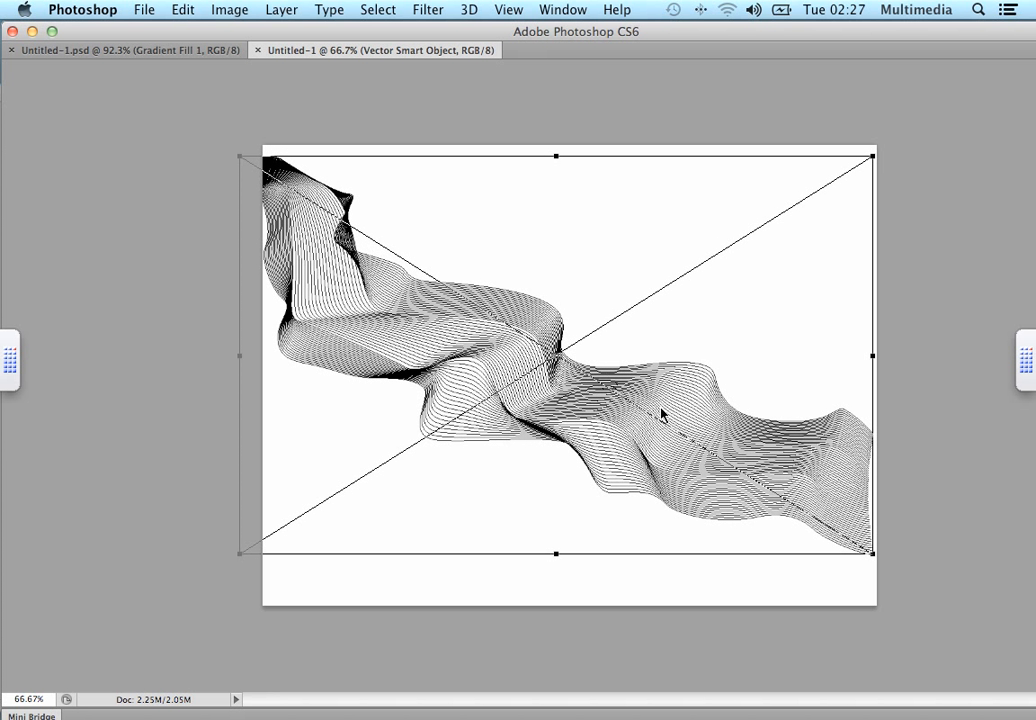
{"action": "left_click_drag", "start_coordinate": [875, 555], "coordinate": [899, 580]}
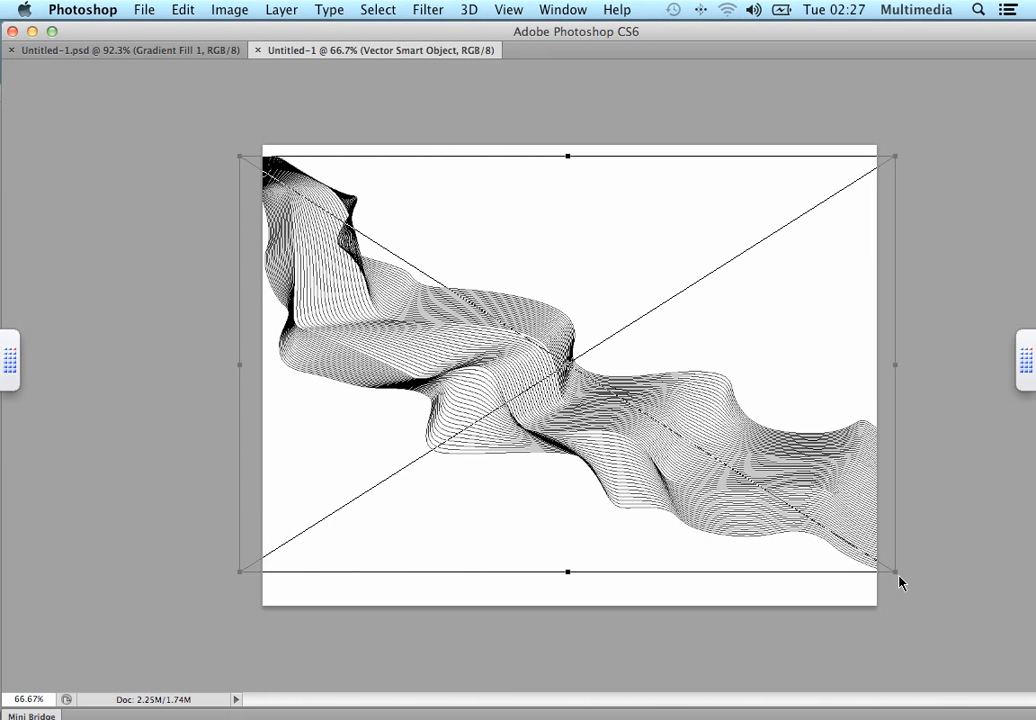
{"action": "key", "text": "Return"}
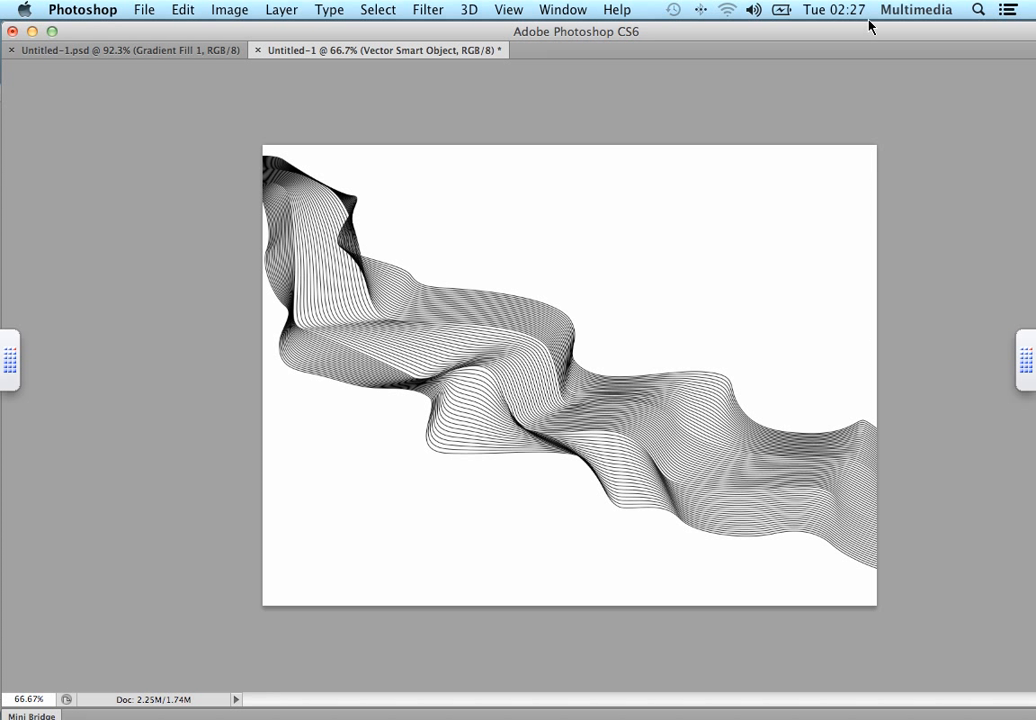
Restore the hidden workspace tools and display the document's layer list.
{"action": "key", "text": "Tab"}
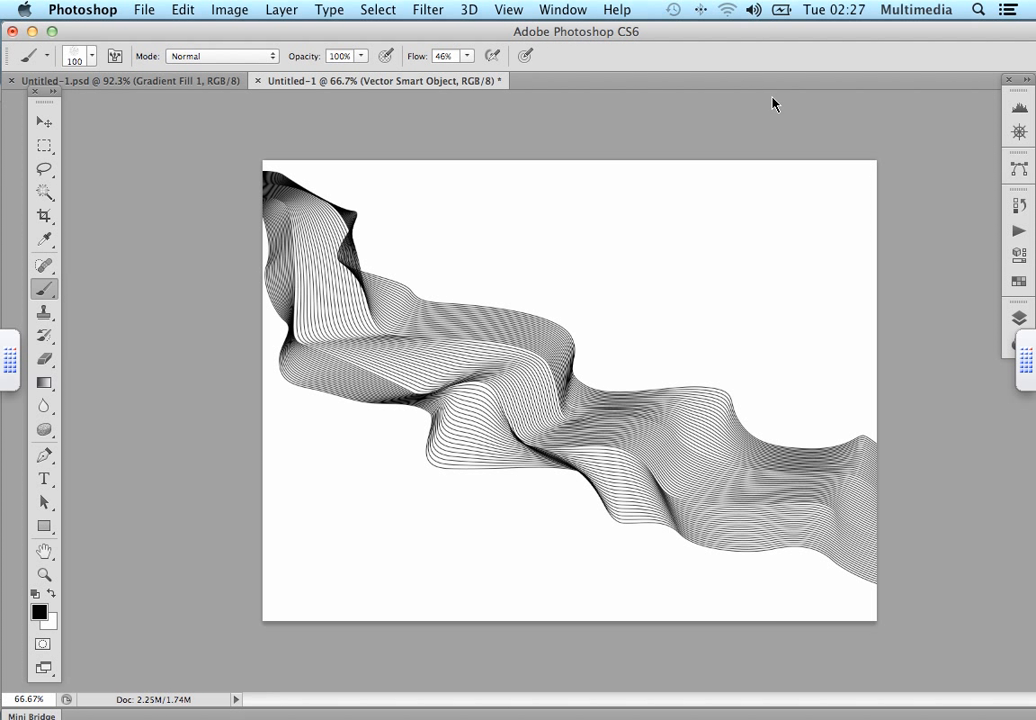
{"action": "left_click", "coordinate": [1019, 317]}
{"action": "left_click_drag", "start_coordinate": [920, 316], "coordinate": [925, 129]}
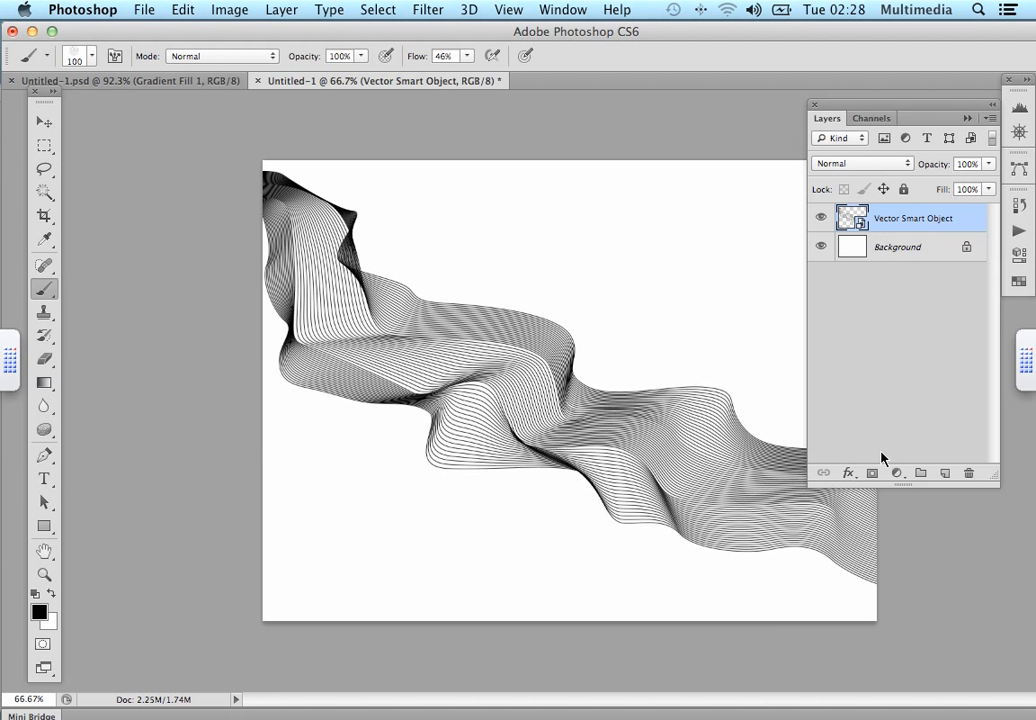
Add a Gradient fill layer above the Smart Object using the Spectrum preset, with Linear style at 90°.
{"action": "left_click", "coordinate": [897, 476]}
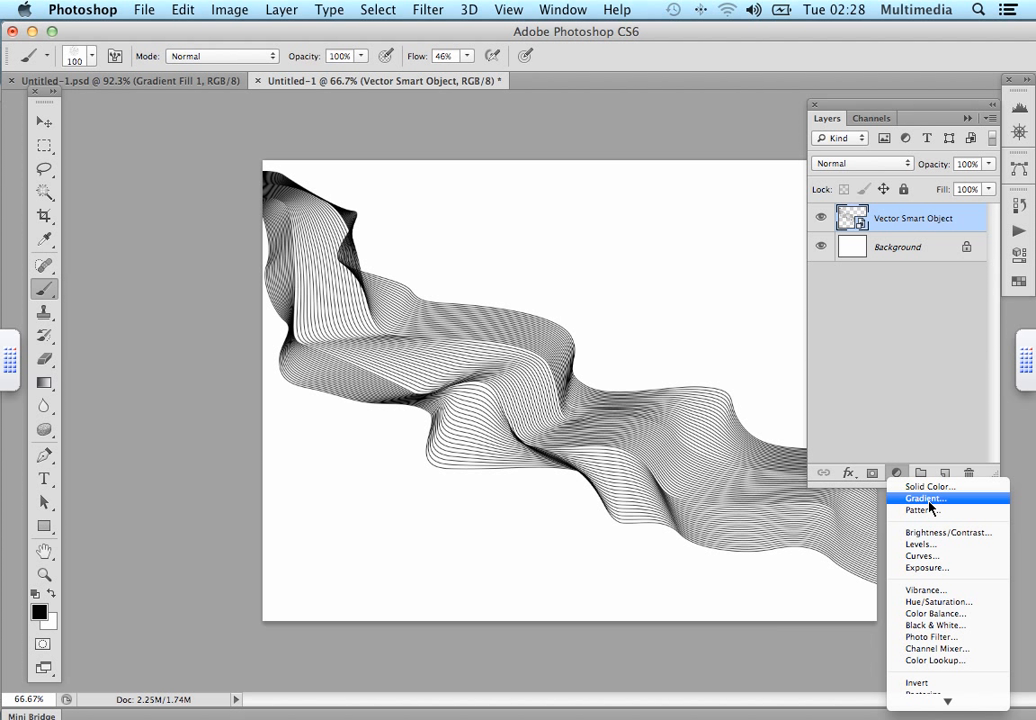
{"action": "left_click", "coordinate": [929, 502]}
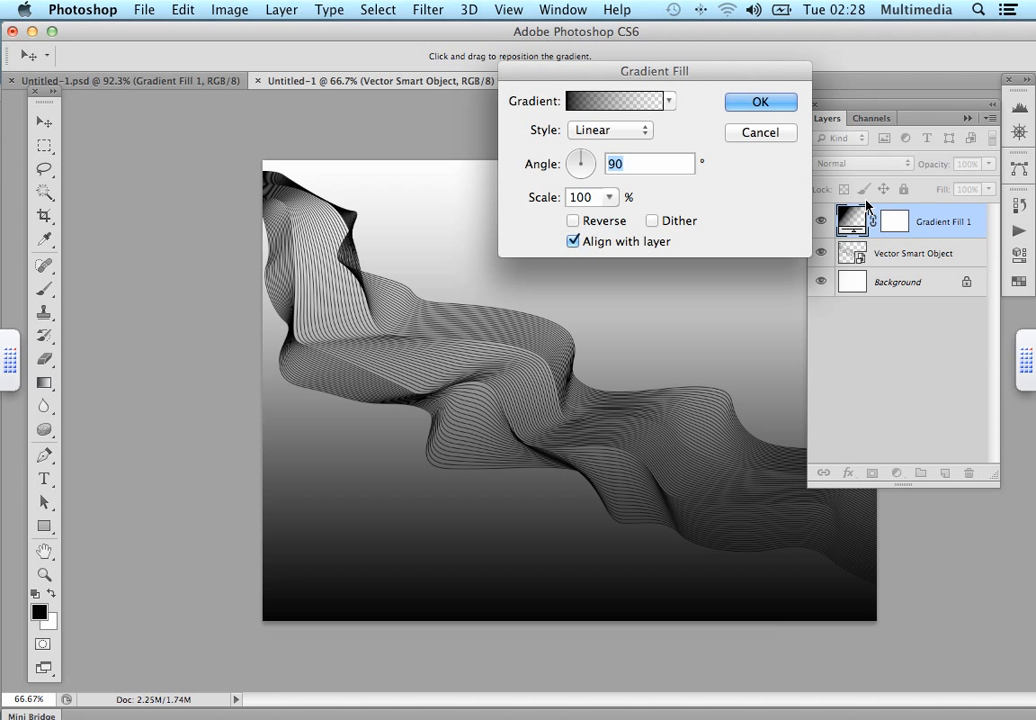
{"action": "left_click", "coordinate": [633, 102]}
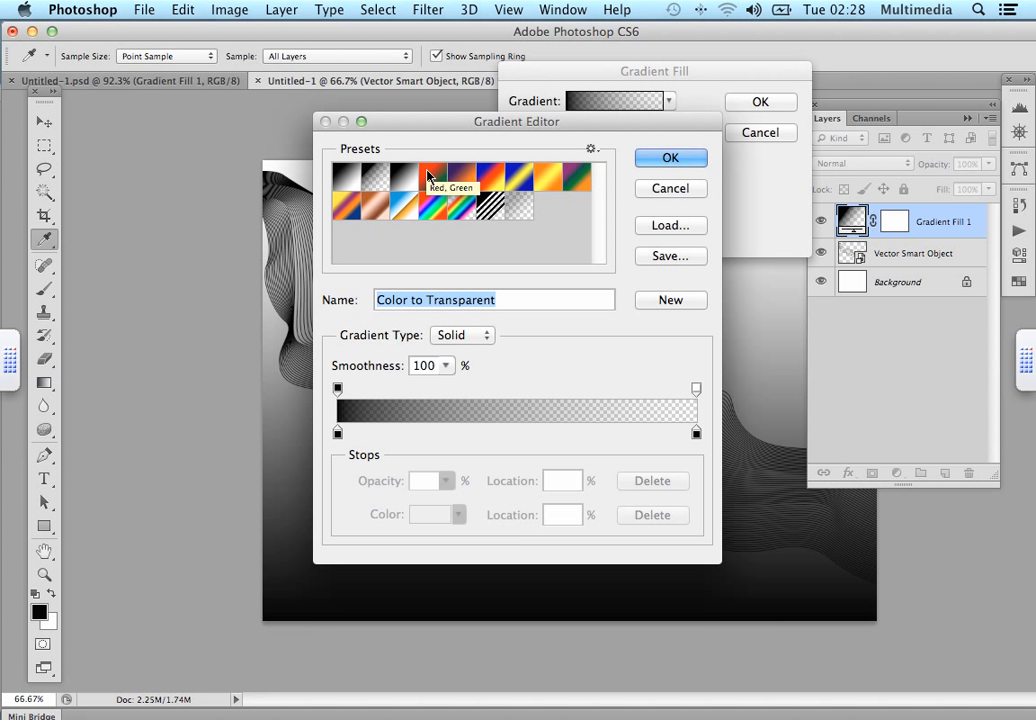
{"action": "left_click", "coordinate": [433, 206]}
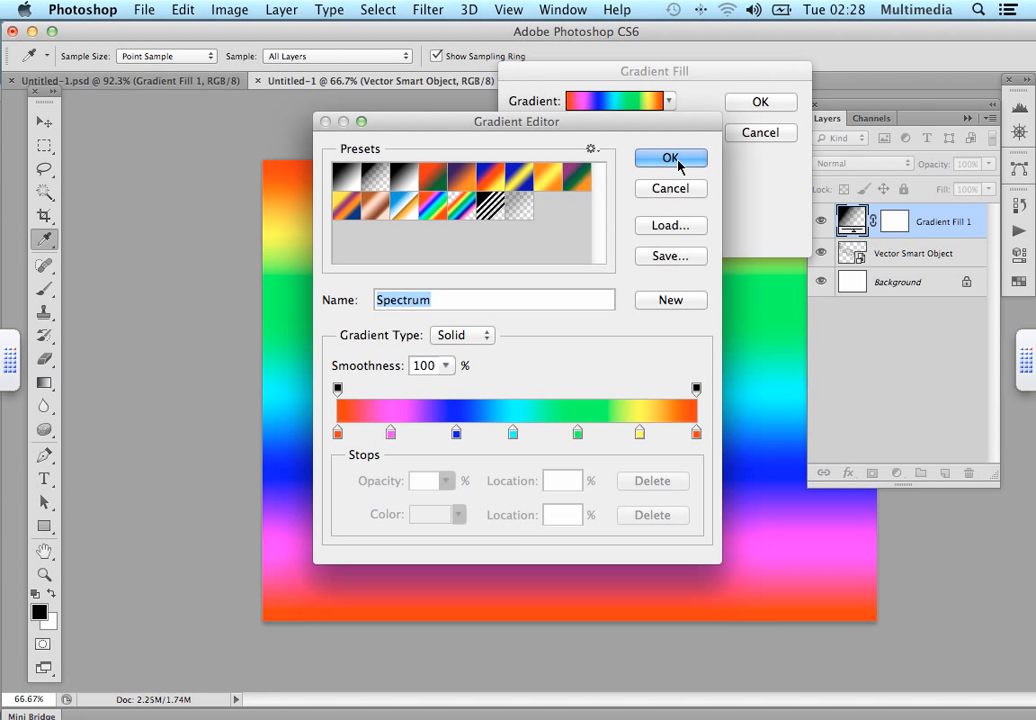
{"action": "left_click", "coordinate": [678, 165]}
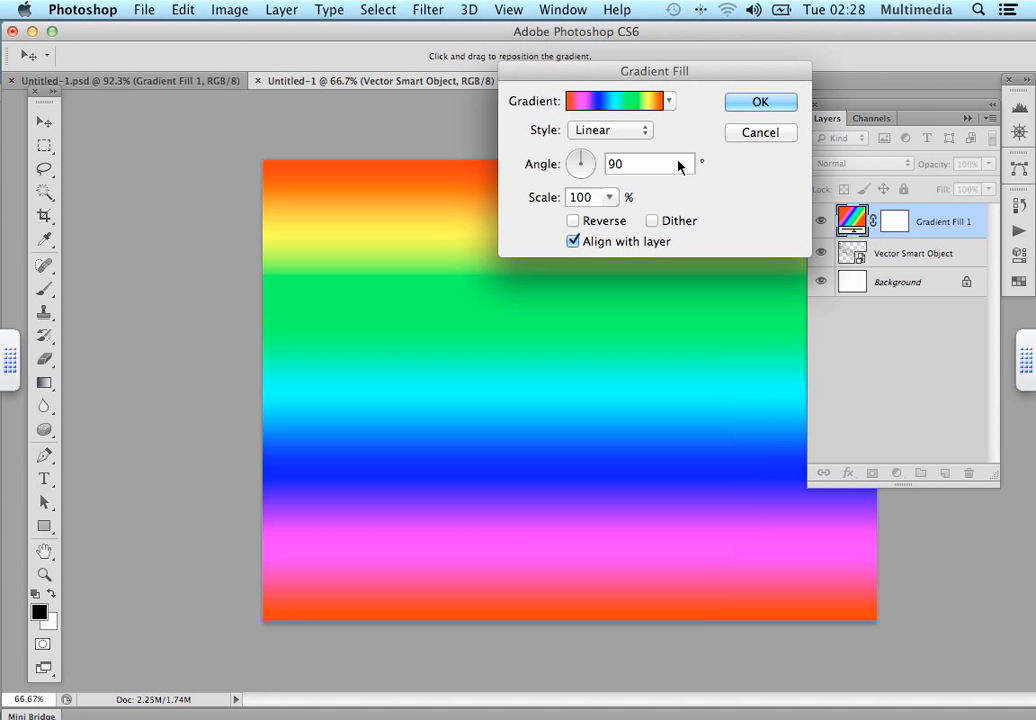
{"action": "left_click", "coordinate": [758, 101]}
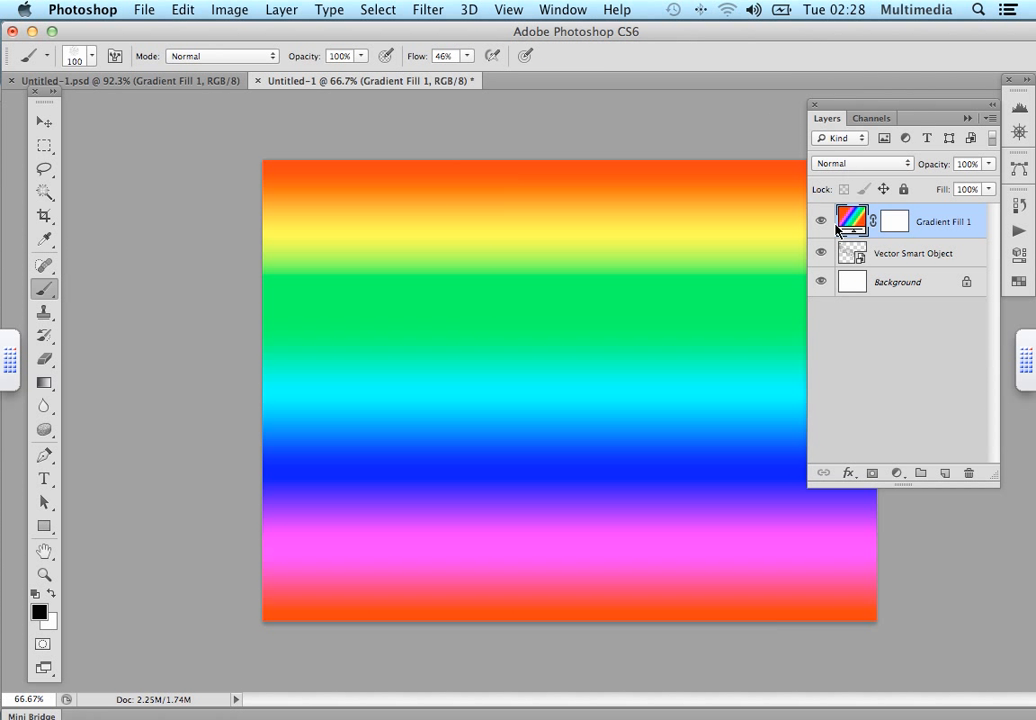
Set the Gradient Fill 1 layer's blending mode to Overlay so the spectrum colours the line artwork.
{"action": "left_click", "coordinate": [868, 165]}
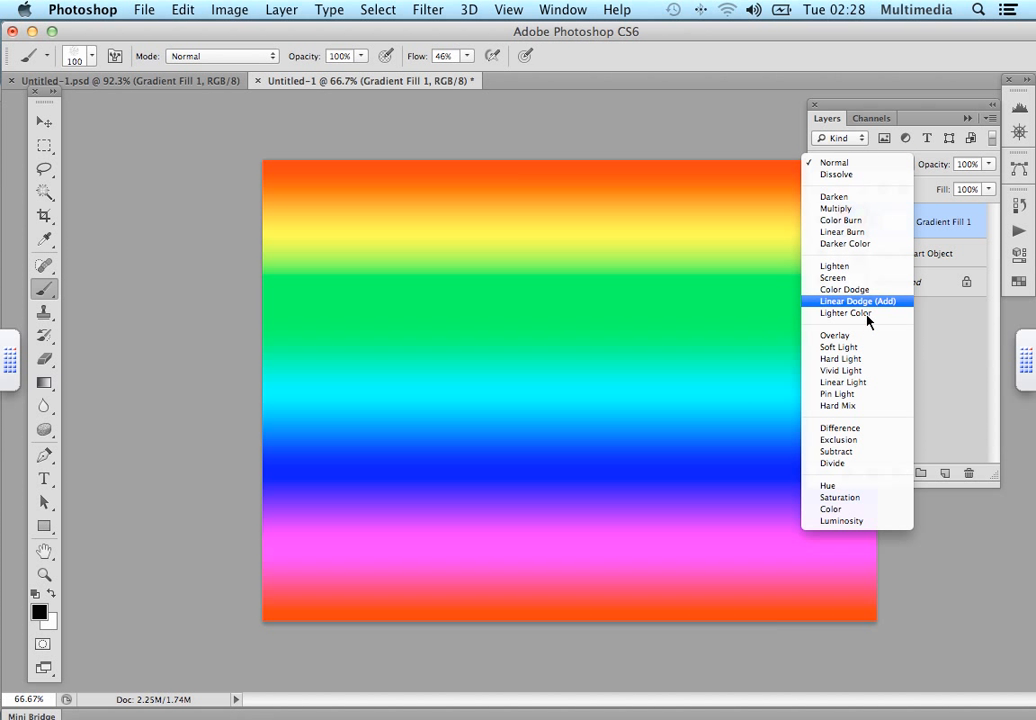
{"action": "left_click", "coordinate": [875, 340]}
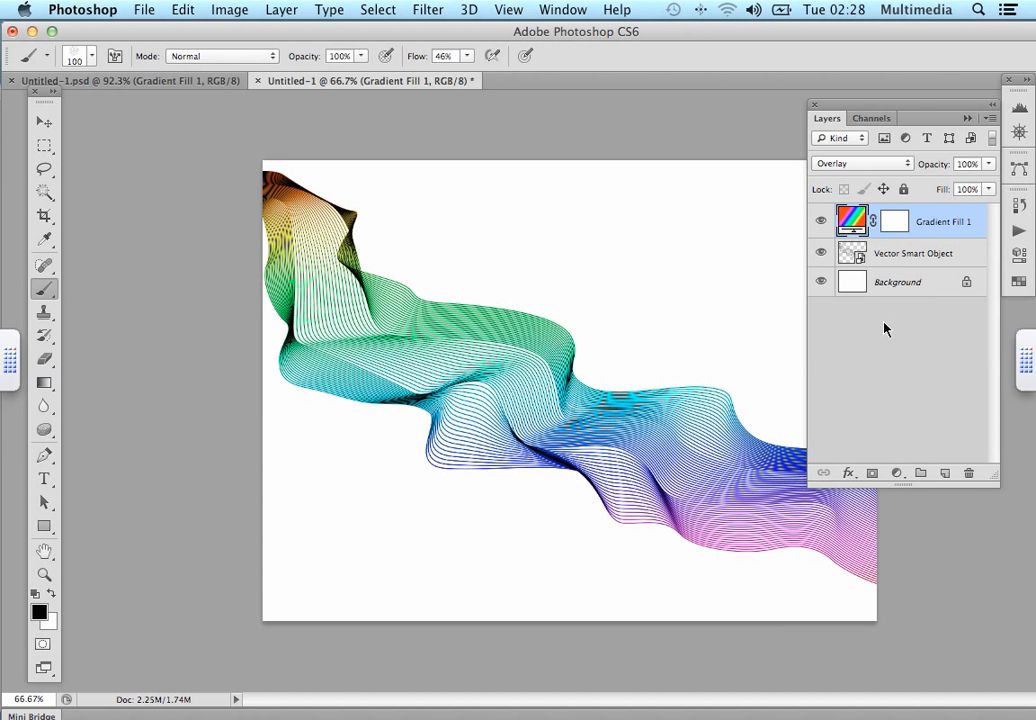
{"action": "left_click_drag", "start_coordinate": [868, 112], "coordinate": [935, 127]}
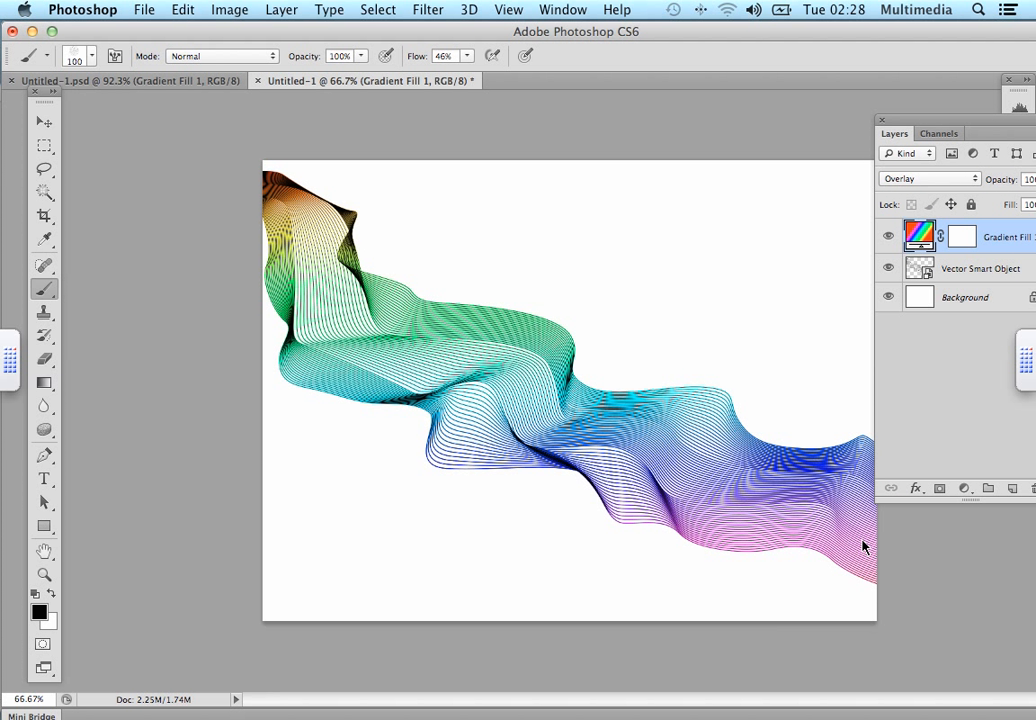
{"action": "left_click_drag", "start_coordinate": [970, 132], "coordinate": [911, 108]}
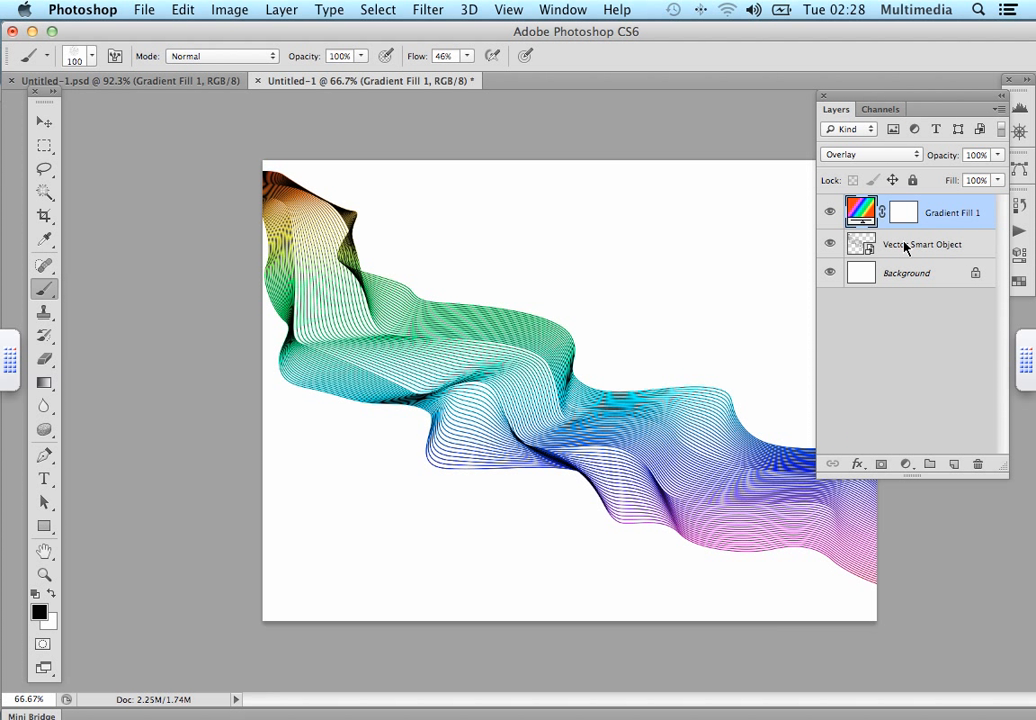
Duplicate the Vector Smart Object layer and shift the copy slightly up and to the right of the original.
{"action": "left_click_drag", "start_coordinate": [905, 246], "coordinate": [955, 469]}
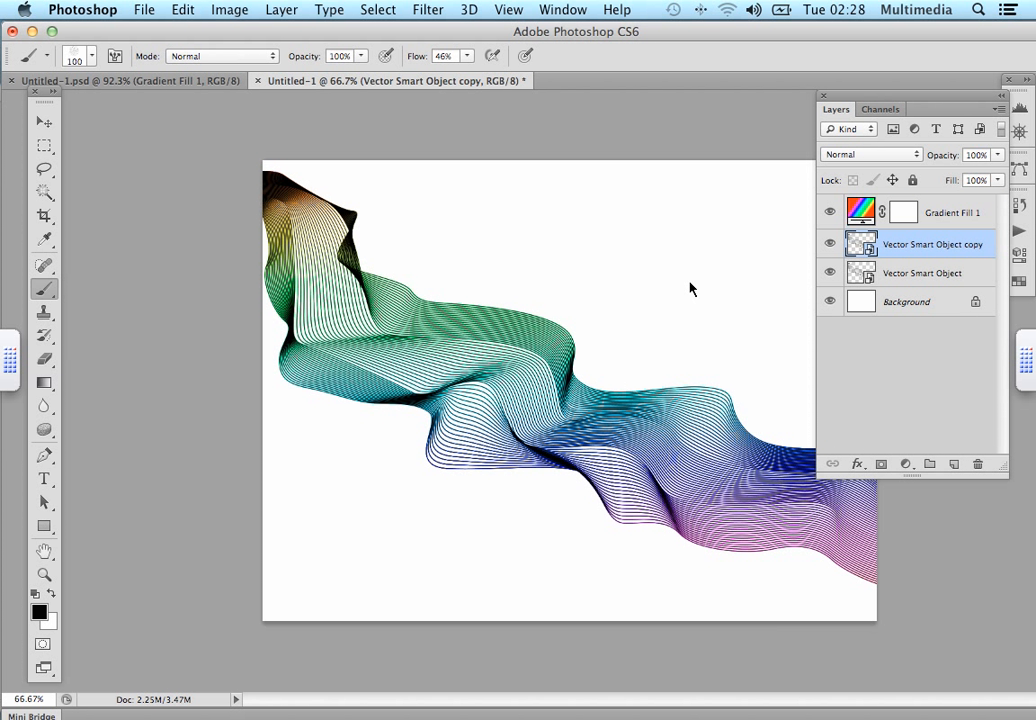
{"action": "left_click", "coordinate": [44, 121]}
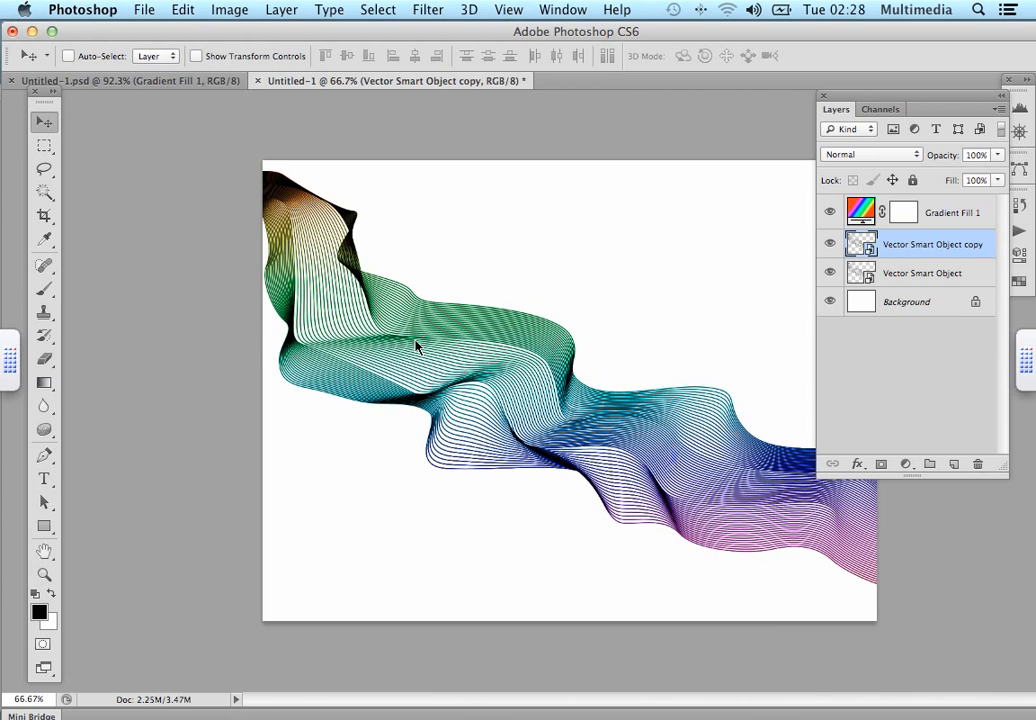
{"action": "mouse_move", "coordinate": [418, 307]}
{"action": "left_mouse_down"}
{"action": "mouse_move", "coordinate": [443, 327]}
{"action": "mouse_move", "coordinate": [450, 321]}
{"action": "mouse_move", "coordinate": [426, 317]}
{"action": "mouse_move", "coordinate": [415, 300]}
{"action": "left_mouse_up"}
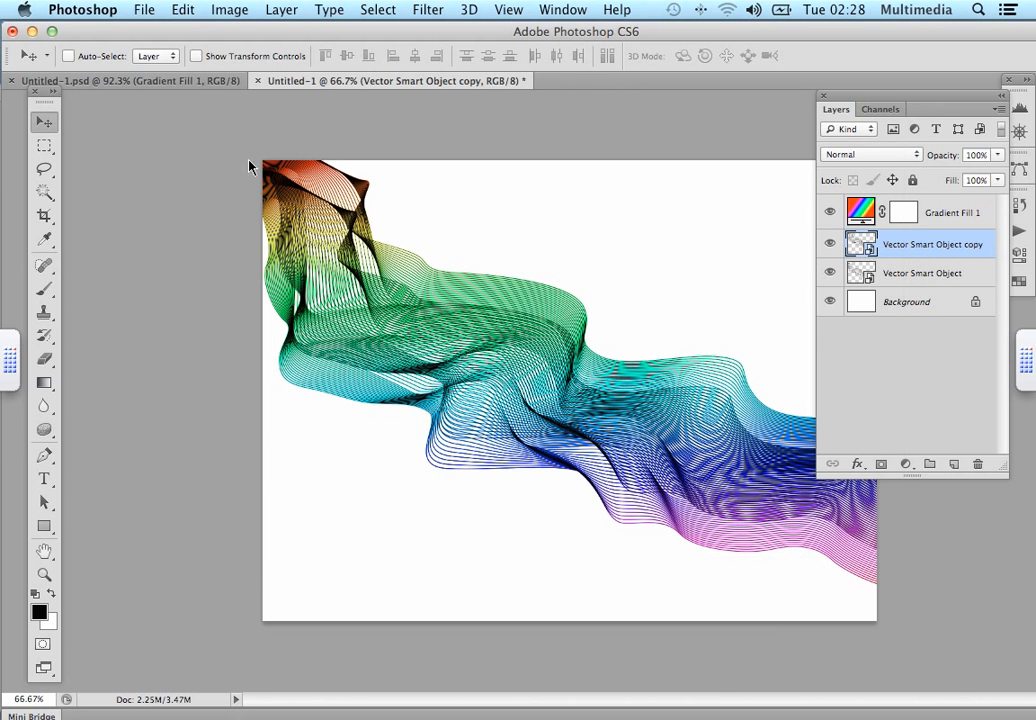
Skew the Smart Object copy so its top edge slants to the left of its bottom edge, and apply the transform.
{"action": "left_click", "coordinate": [192, 12]}
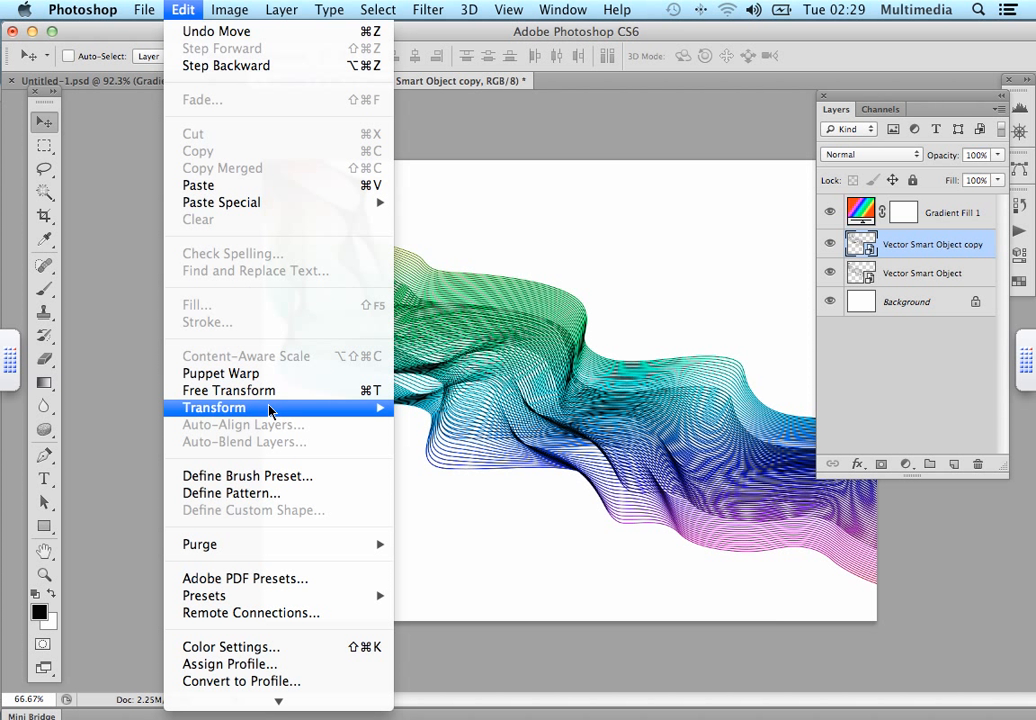
{"action": "mouse_move", "coordinate": [323, 410]}
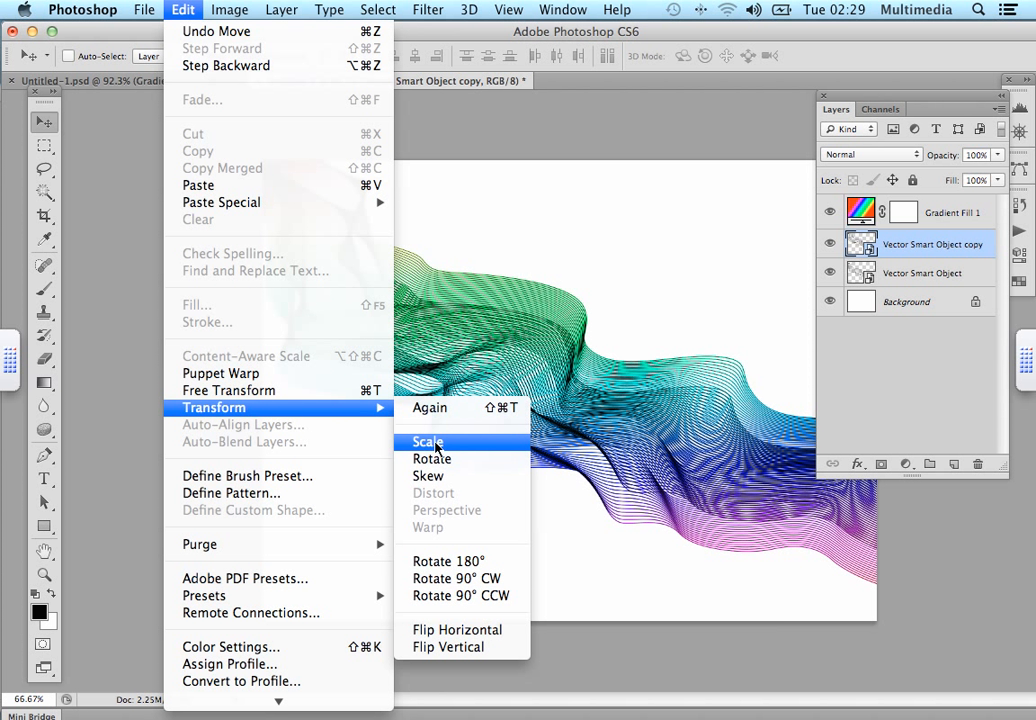
{"action": "left_click", "coordinate": [510, 516]}
{"action": "left_click_drag", "start_coordinate": [890, 541], "coordinate": [972, 560]}
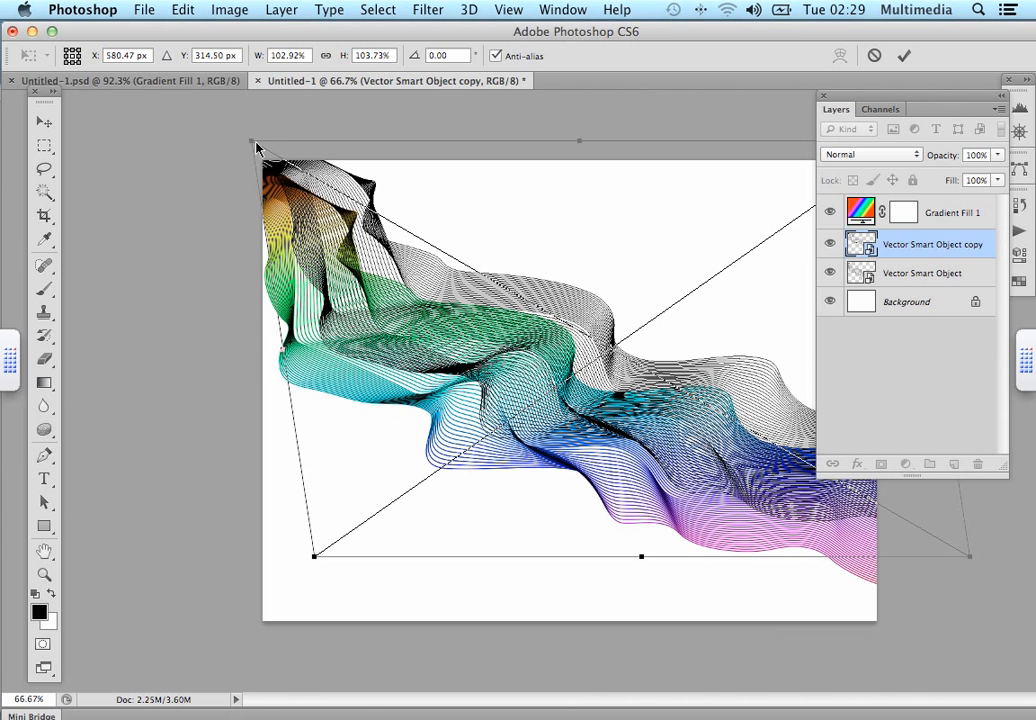
{"action": "left_click_drag", "start_coordinate": [252, 142], "coordinate": [198, 118]}
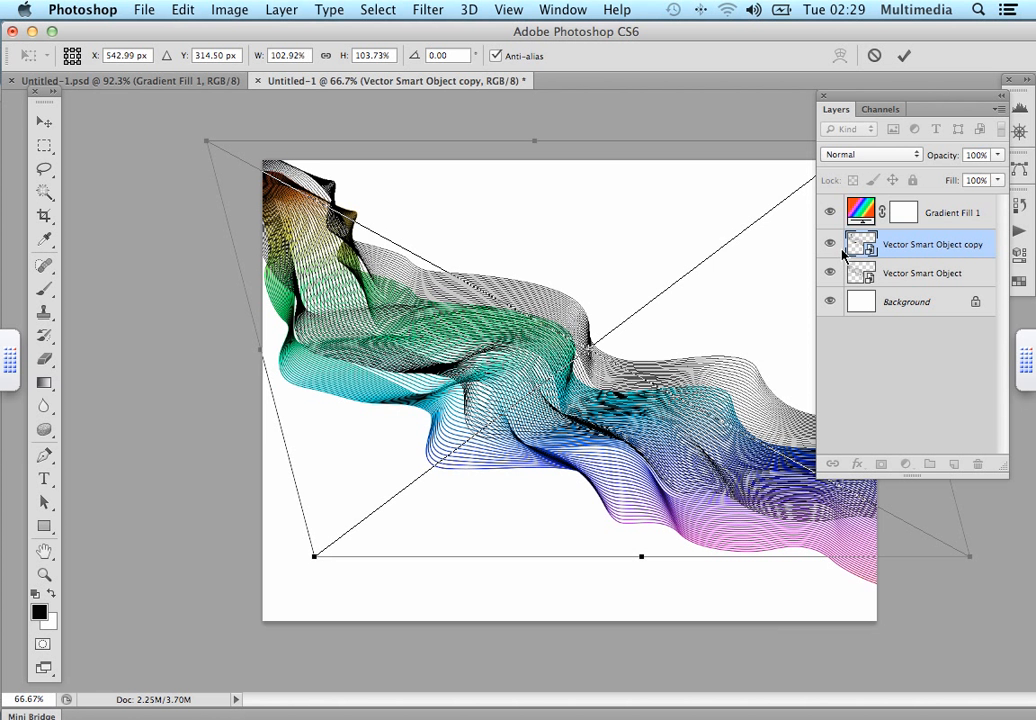
{"action": "key", "text": "Return"}
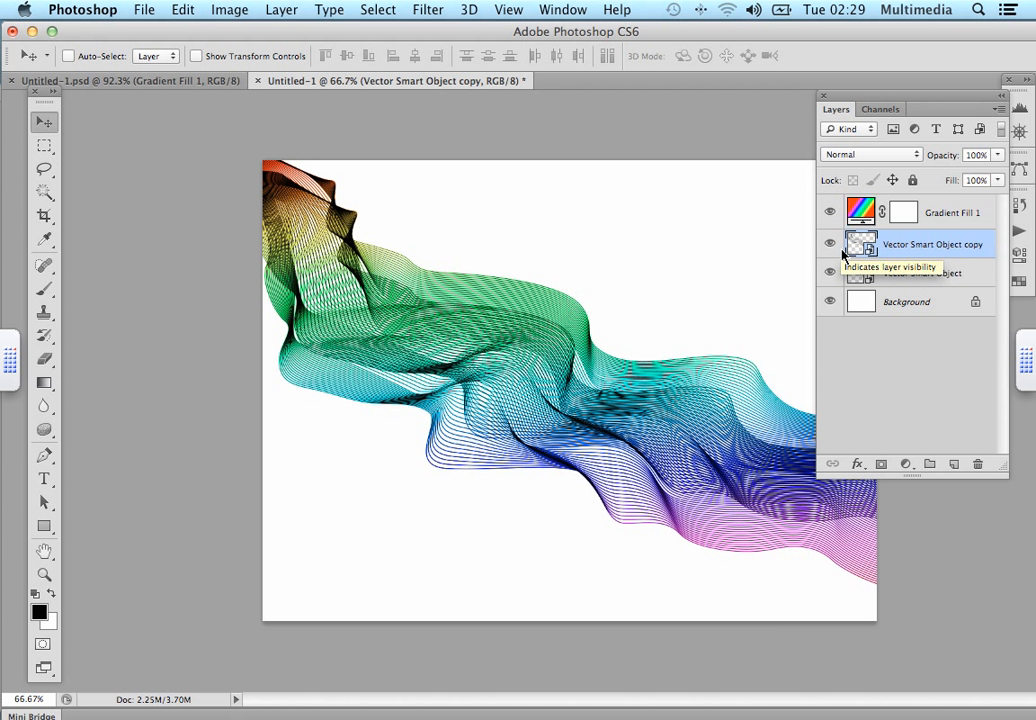
{"action": "left_click_drag", "start_coordinate": [902, 103], "coordinate": [866, 143]}
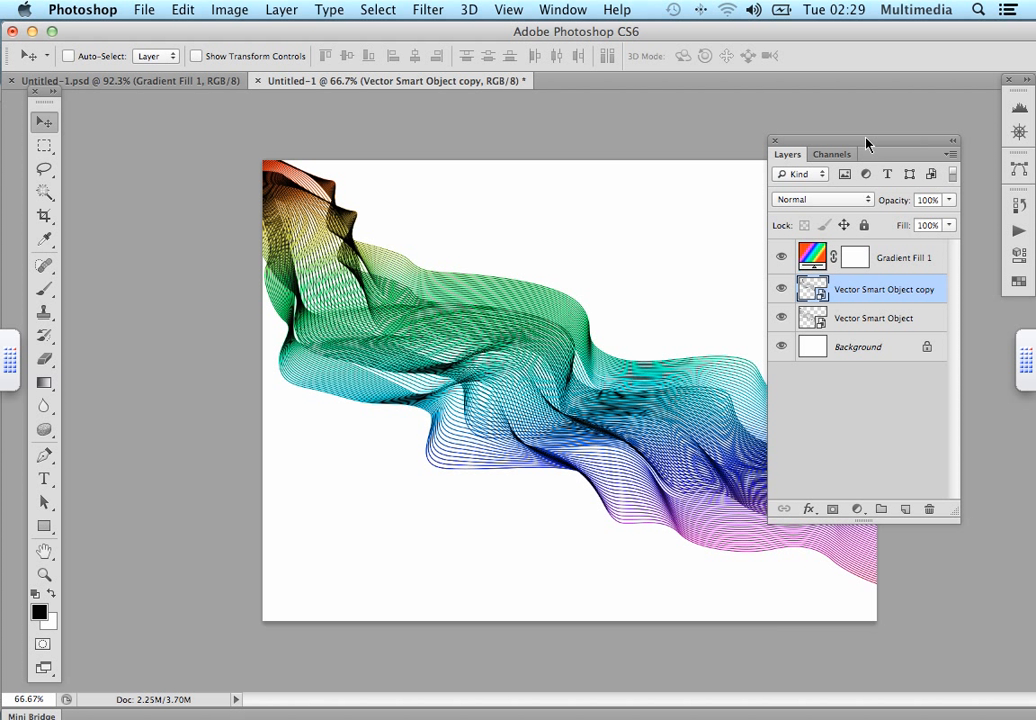
Add a 150 pt Impact text reading "This" over the upper left part of the artwork.
{"action": "left_click", "coordinate": [46, 481]}
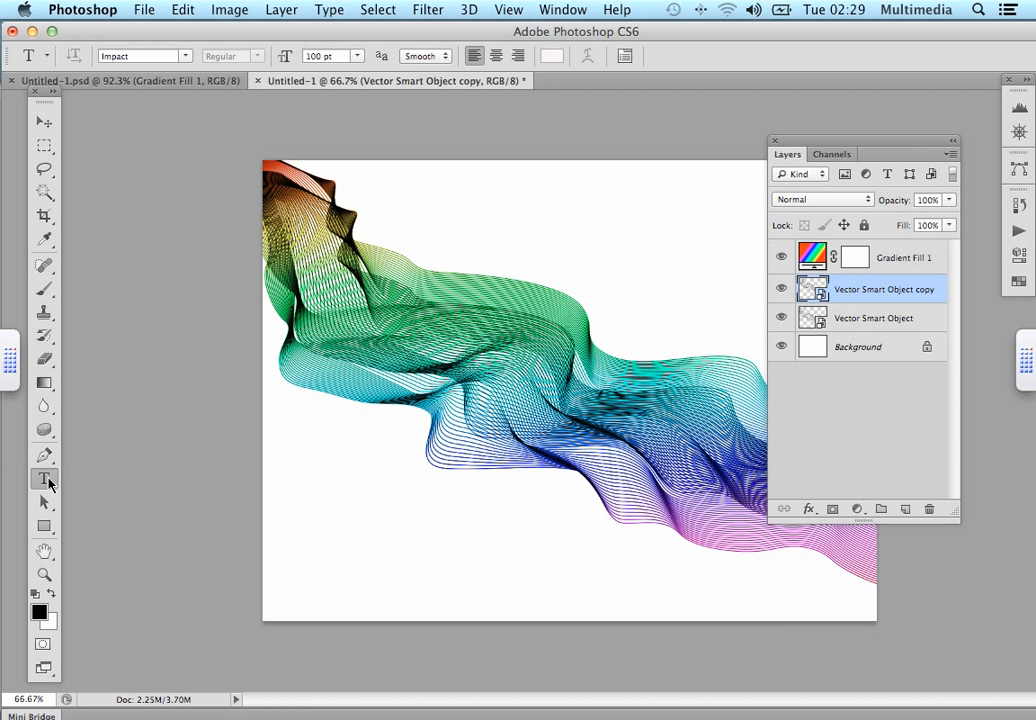
{"action": "left_click", "coordinate": [308, 59]}
{"action": "type", "text": "150"}
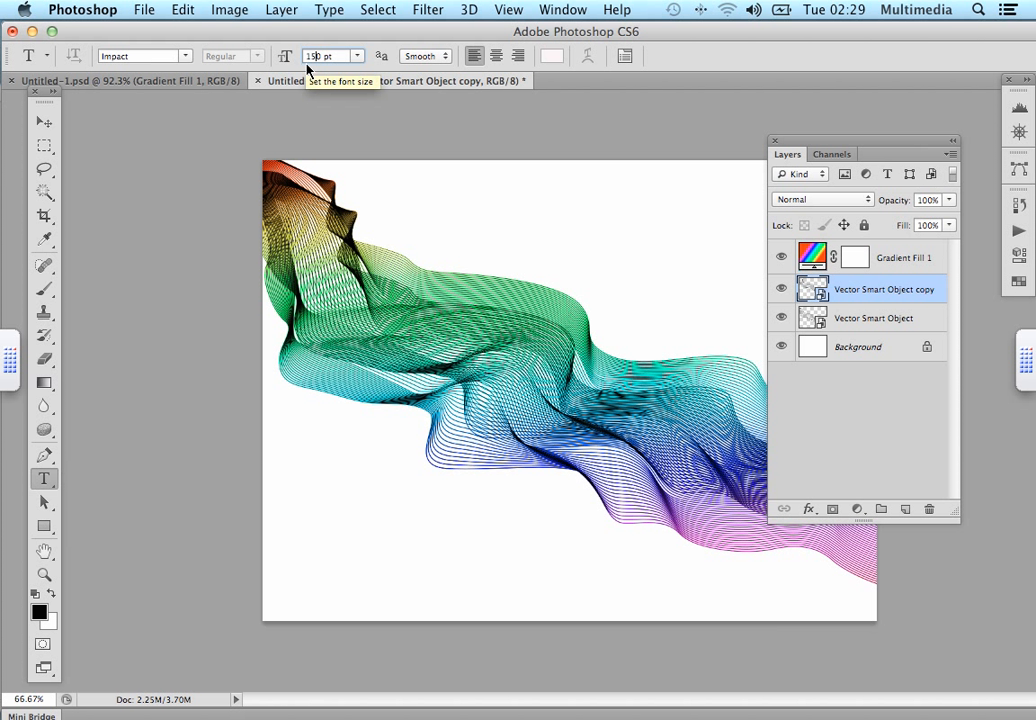
{"action": "left_click", "coordinate": [355, 268]}
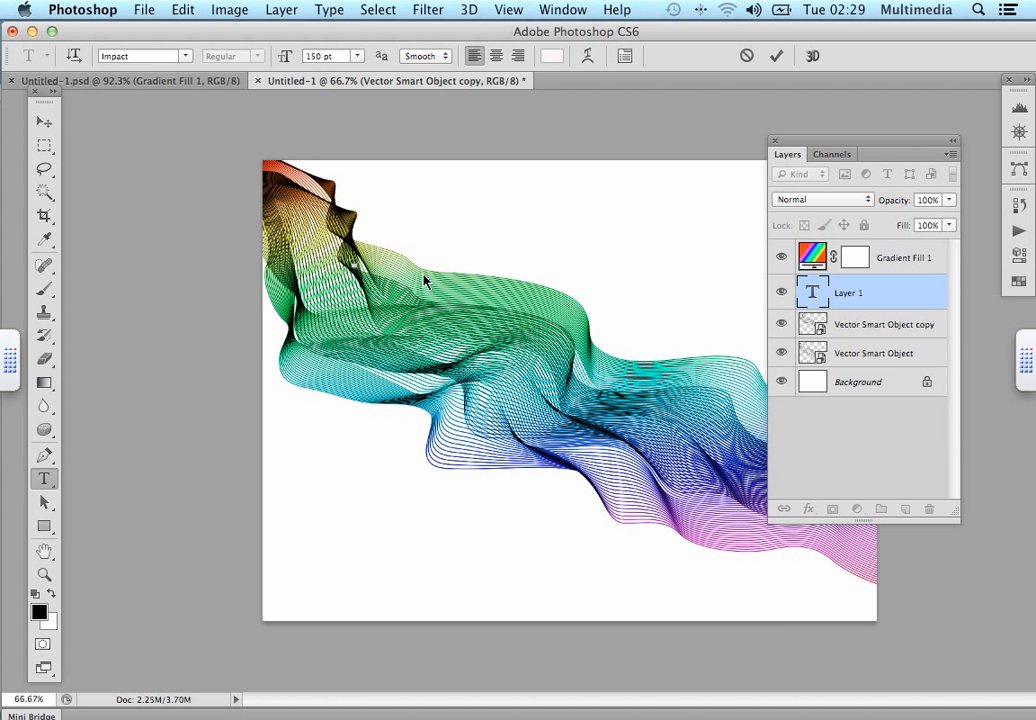
{"action": "type", "text": "This"}
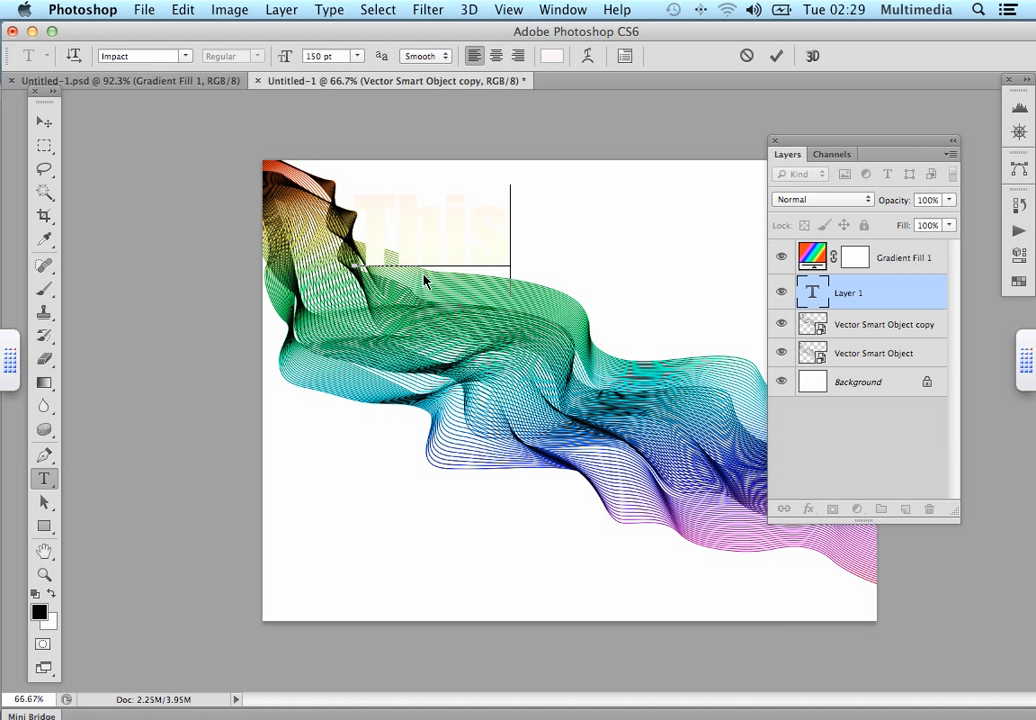
{"action": "mouse_move", "coordinate": [530, 241]}
{"action": "left_mouse_down"}
{"action": "mouse_move", "coordinate": [477, 241]}
{"action": "mouse_move", "coordinate": [511, 251]}
{"action": "left_mouse_up"}
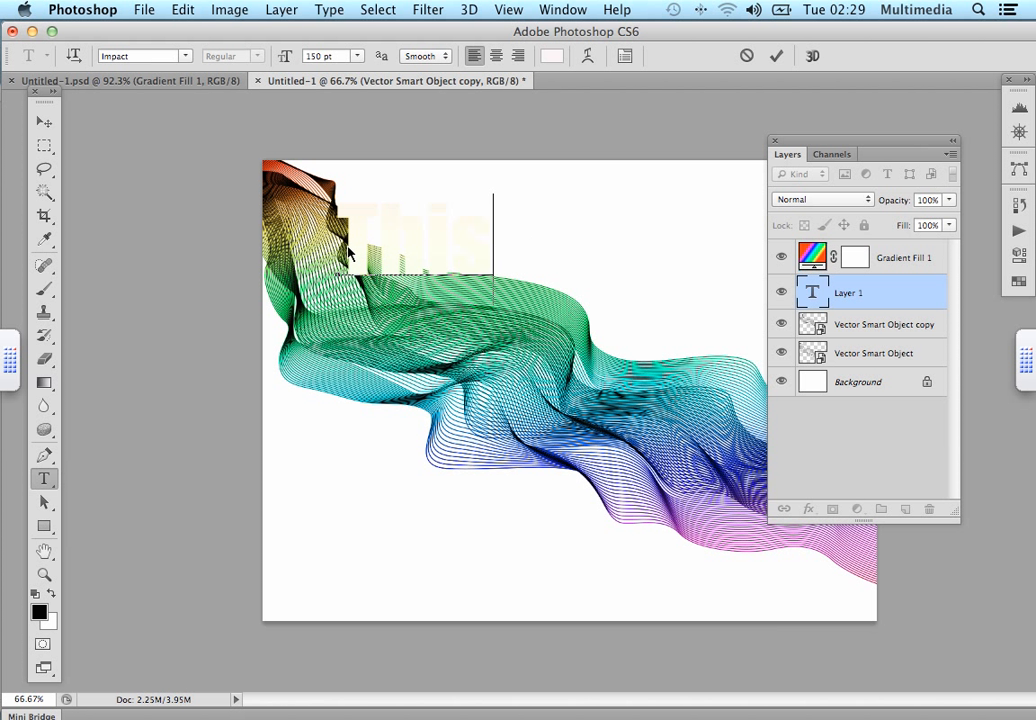
Select the word "This" and change its text colour to black.
{"action": "left_click_drag", "start_coordinate": [340, 230], "coordinate": [530, 266]}
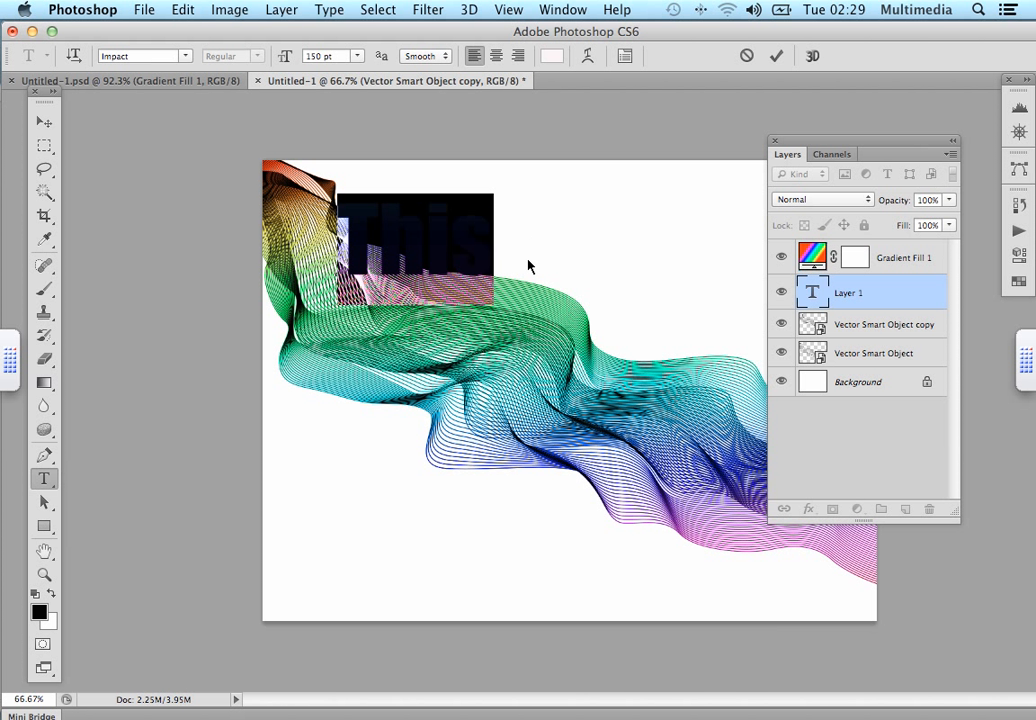
{"action": "left_click", "coordinate": [552, 57]}
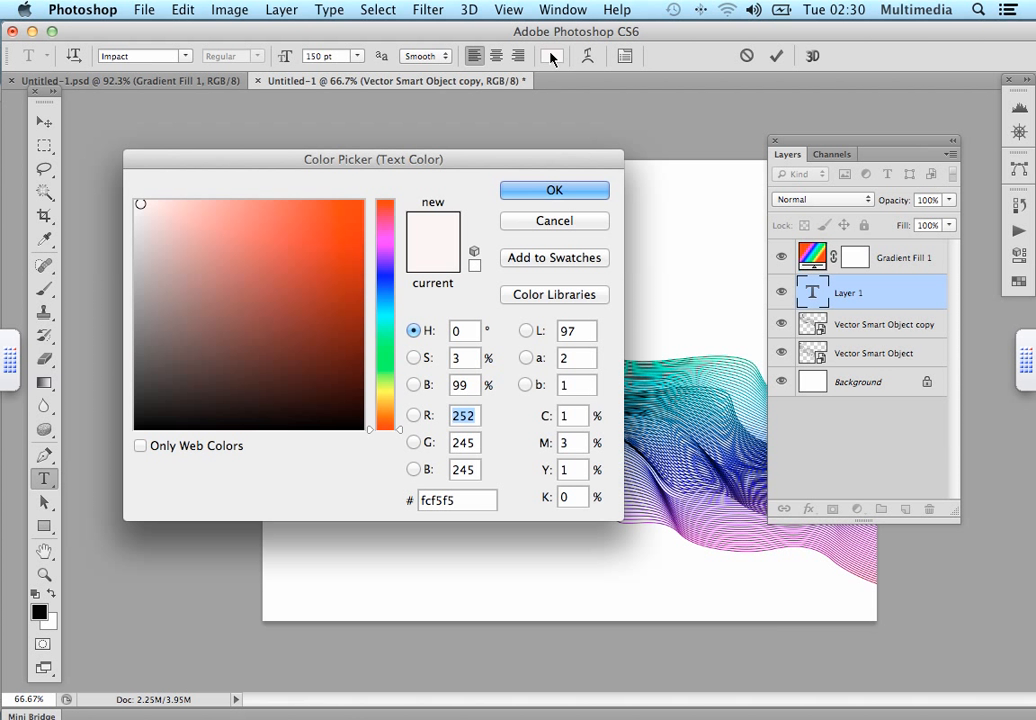
{"action": "left_click", "coordinate": [137, 426]}
{"action": "left_click", "coordinate": [548, 191]}
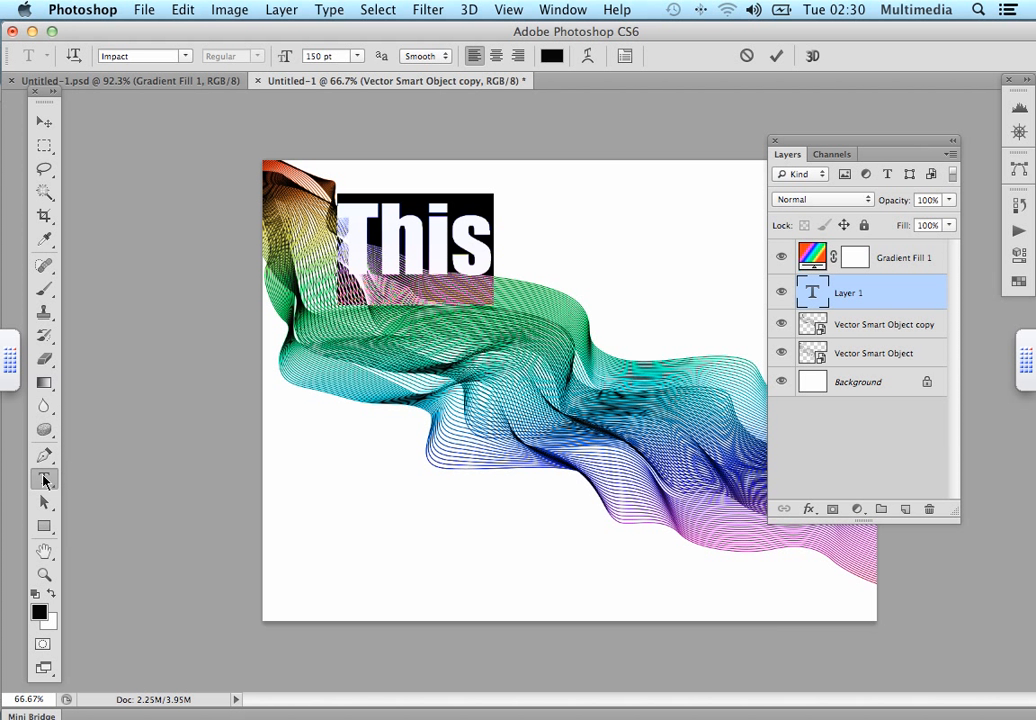
Extend the text to read "This is the text on a new layer" over three lines, breaking after "the" and "a".
{"action": "key", "text": "Right"}
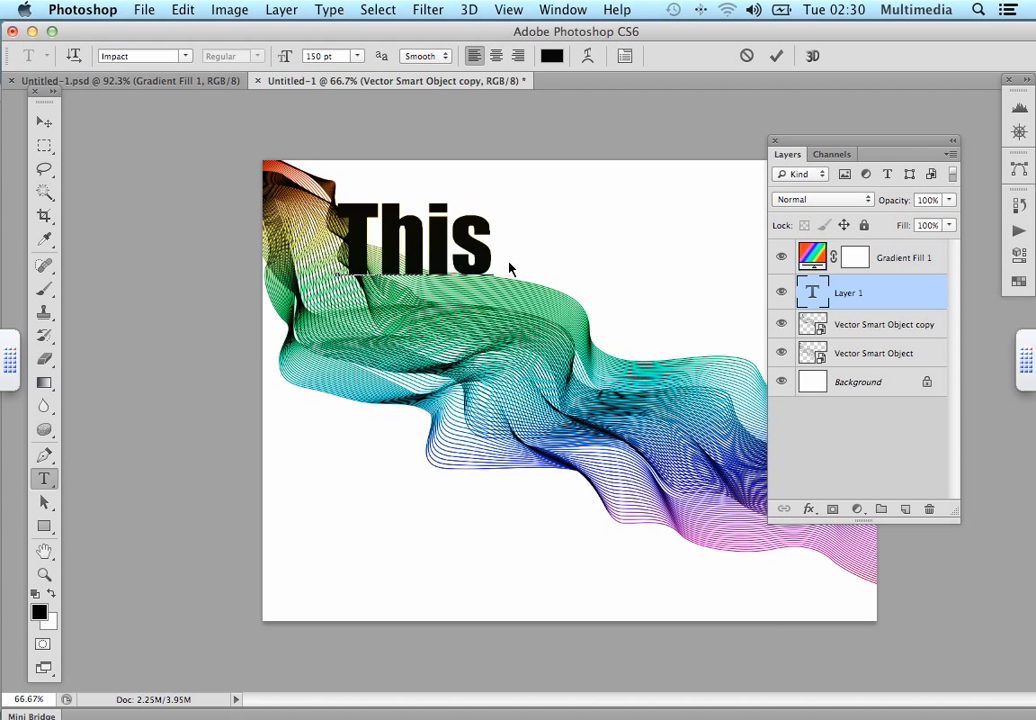
{"action": "type", "text": "is the"}
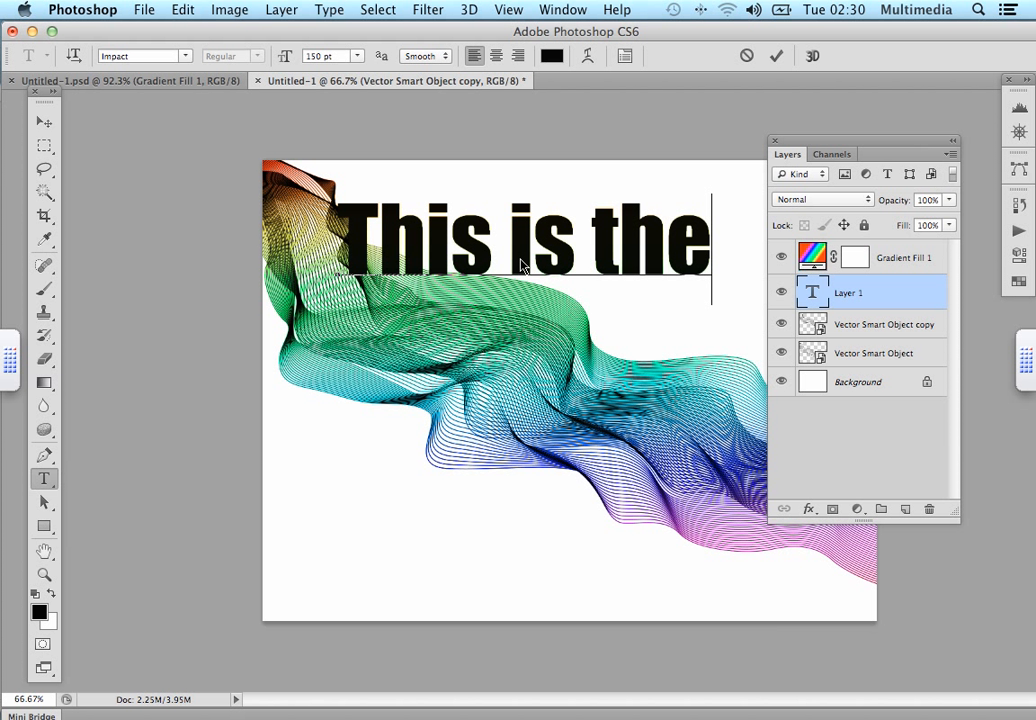
{"action": "key", "text": "Return"}
{"action": "key", "text": "Return"}
{"action": "type", "text": "text"}
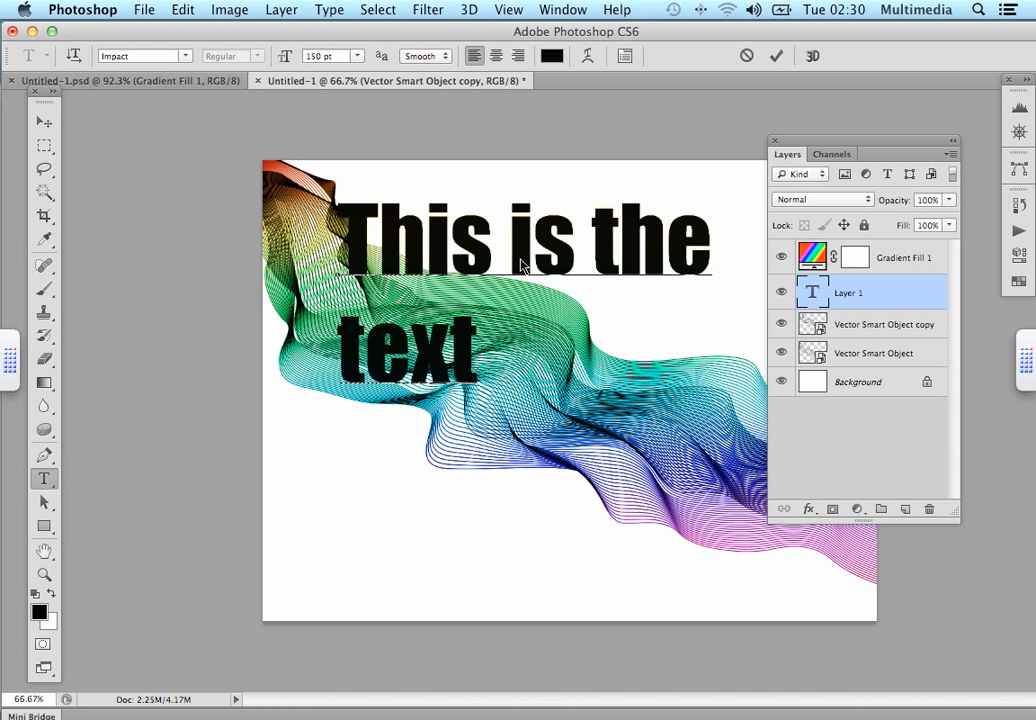
{"action": "type", "text": " on a"}
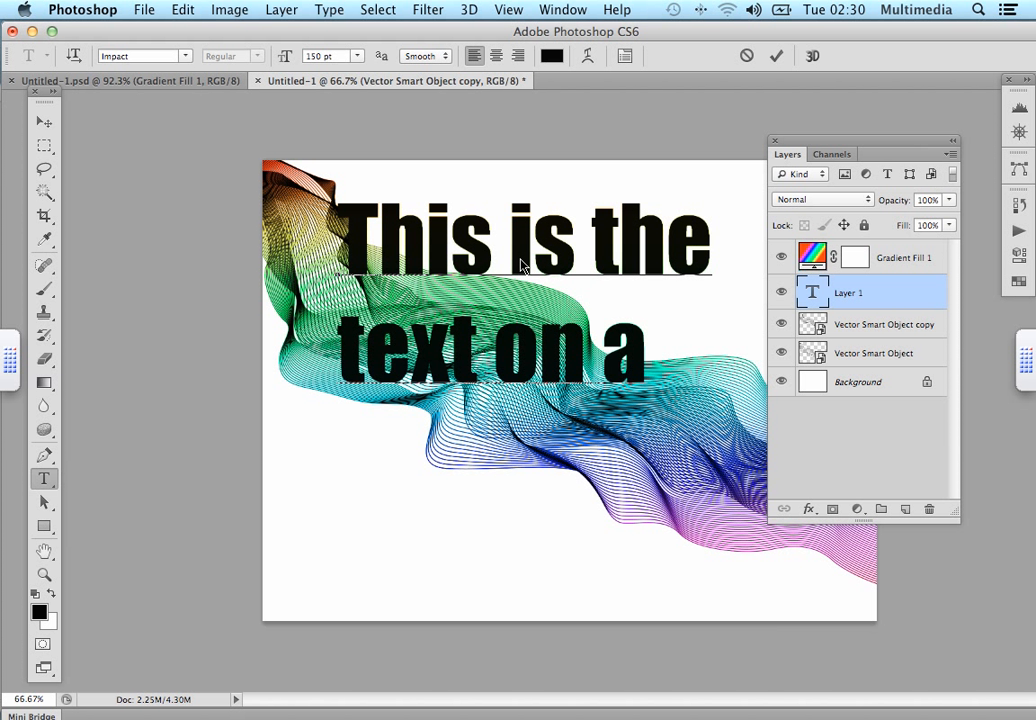
{"action": "key", "text": "Return"}
{"action": "type", "text": "new "}
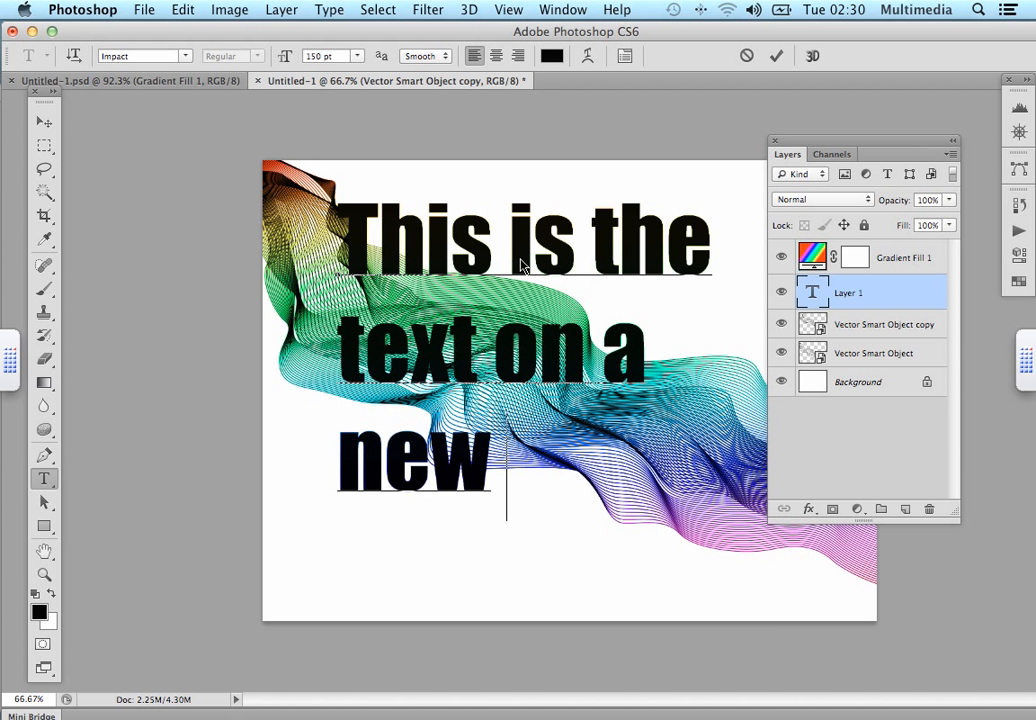
{"action": "type", "text": "layer"}
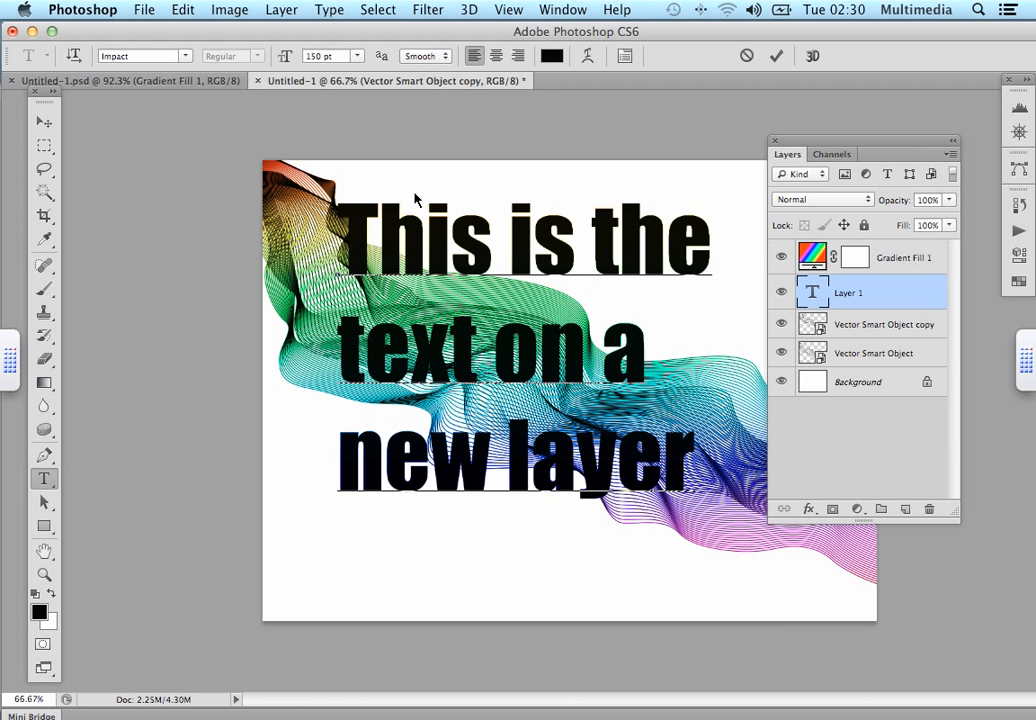
Move the text down over the artwork, scale it to about 115% width and 123% height, and apply the transform.
{"action": "left_click", "coordinate": [44, 121]}
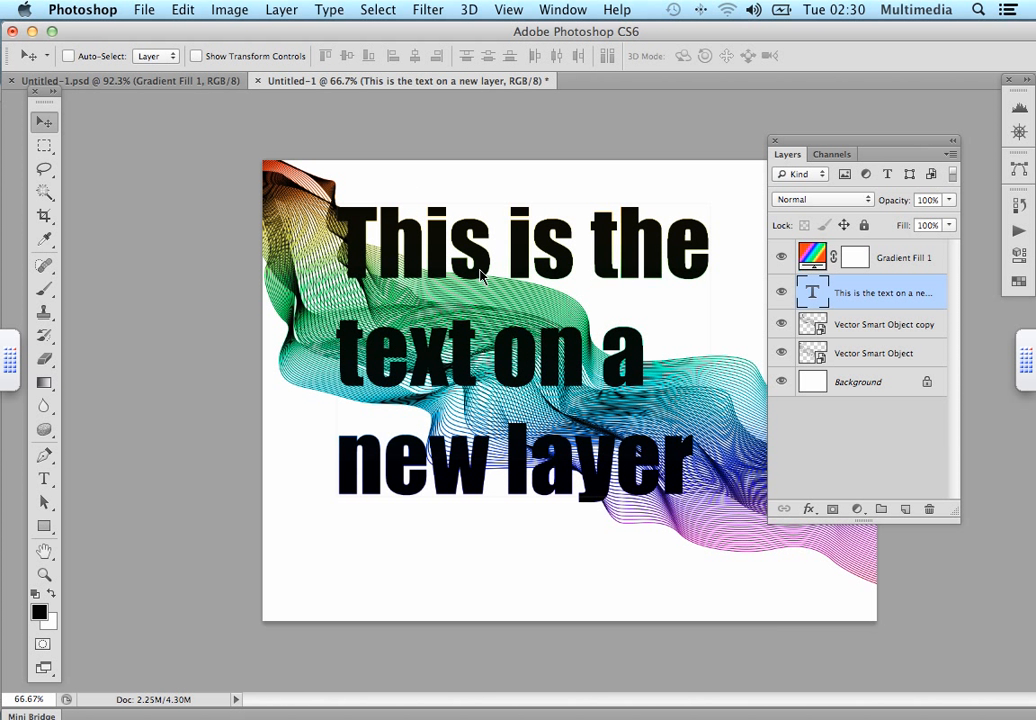
{"action": "left_click_drag", "start_coordinate": [476, 291], "coordinate": [489, 331]}
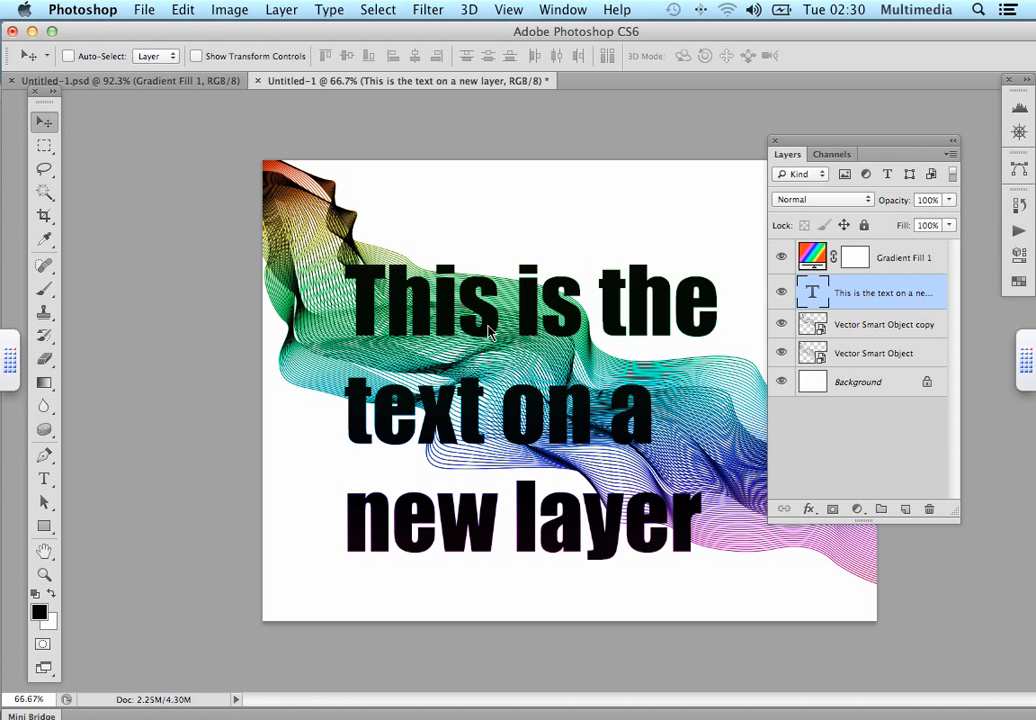
{"action": "left_click", "coordinate": [184, 10]}
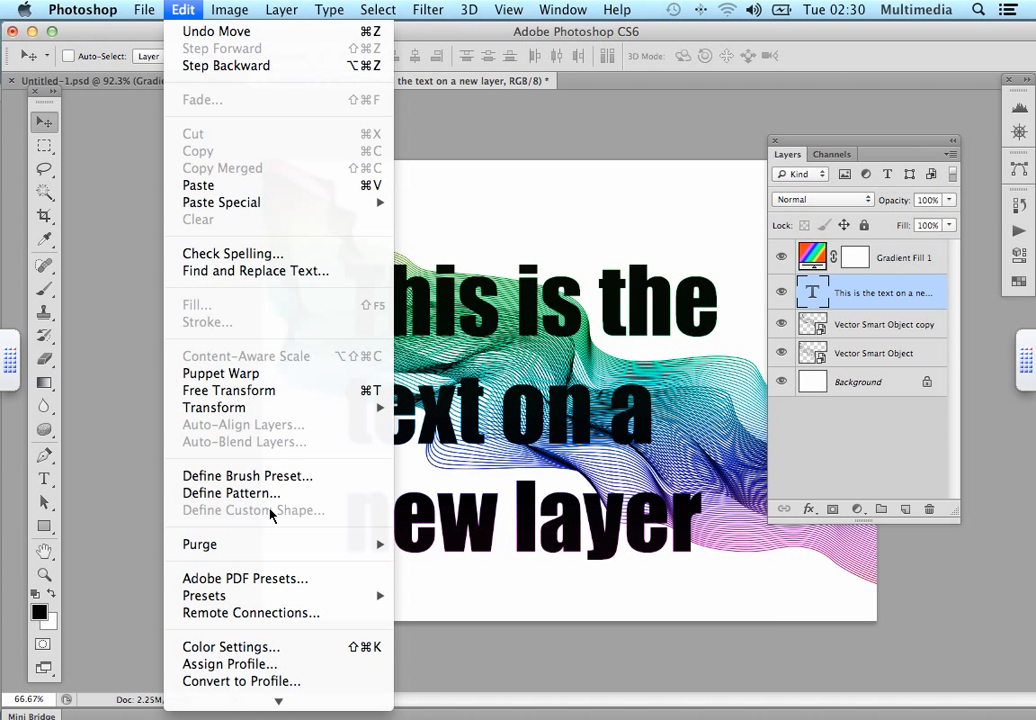
{"action": "mouse_move", "coordinate": [338, 407]}
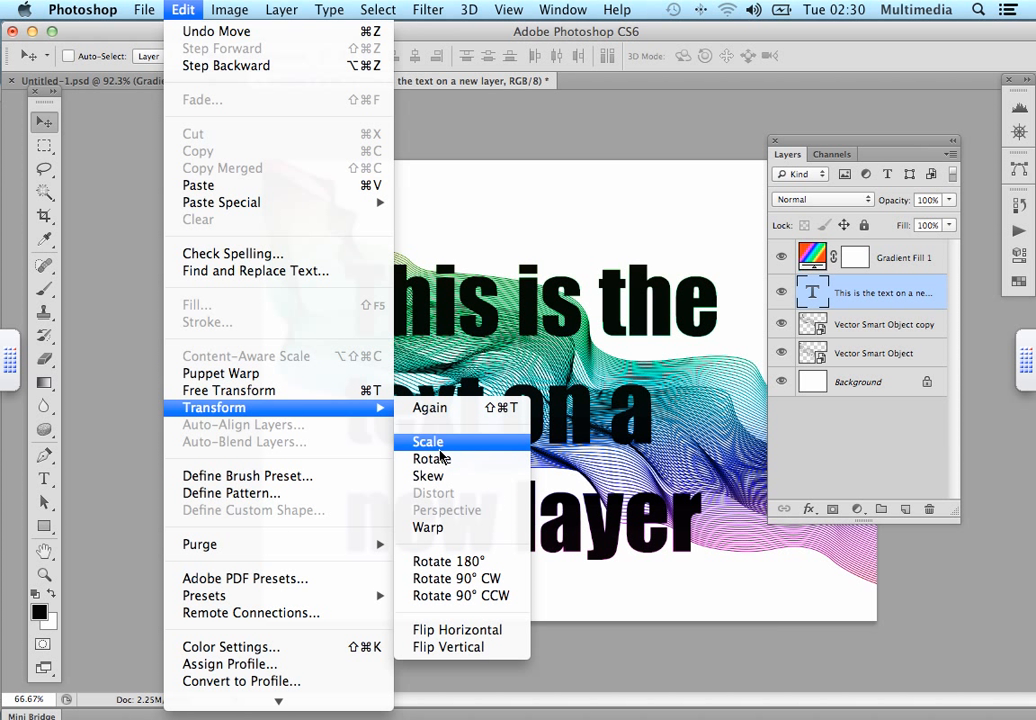
{"action": "left_click", "coordinate": [438, 449]}
{"action": "left_click_drag", "start_coordinate": [281, 207], "coordinate": [290, 183]}
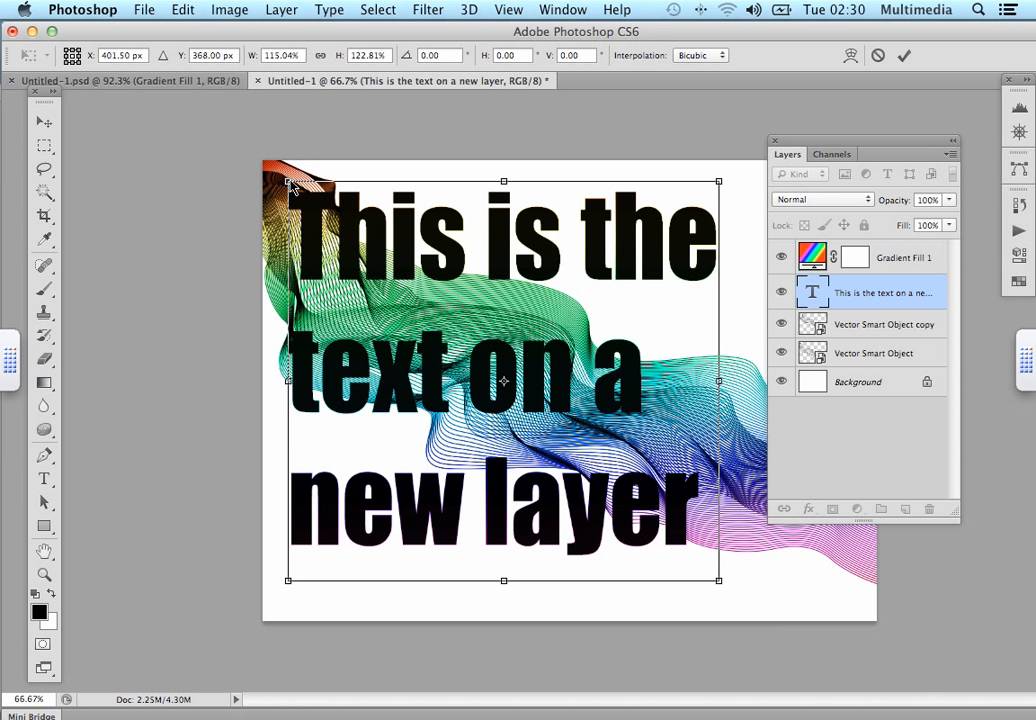
{"action": "key", "text": "Return"}
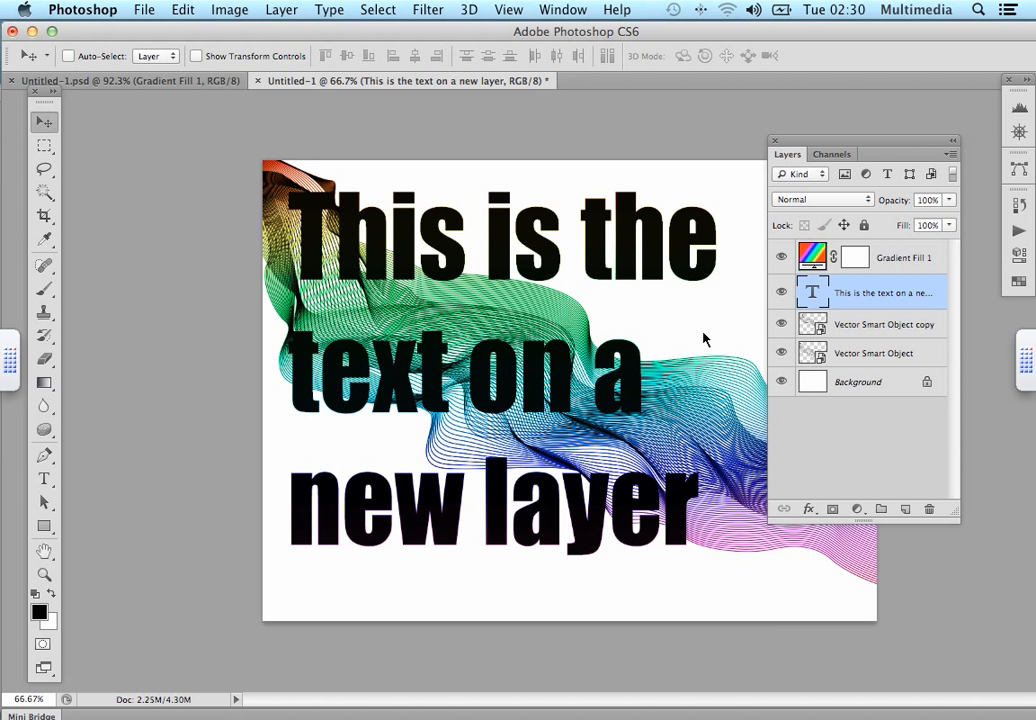
Select the Vector Smart Object copy layer and hide the Gradient Fill 1 layer.
{"action": "left_click", "coordinate": [848, 325]}
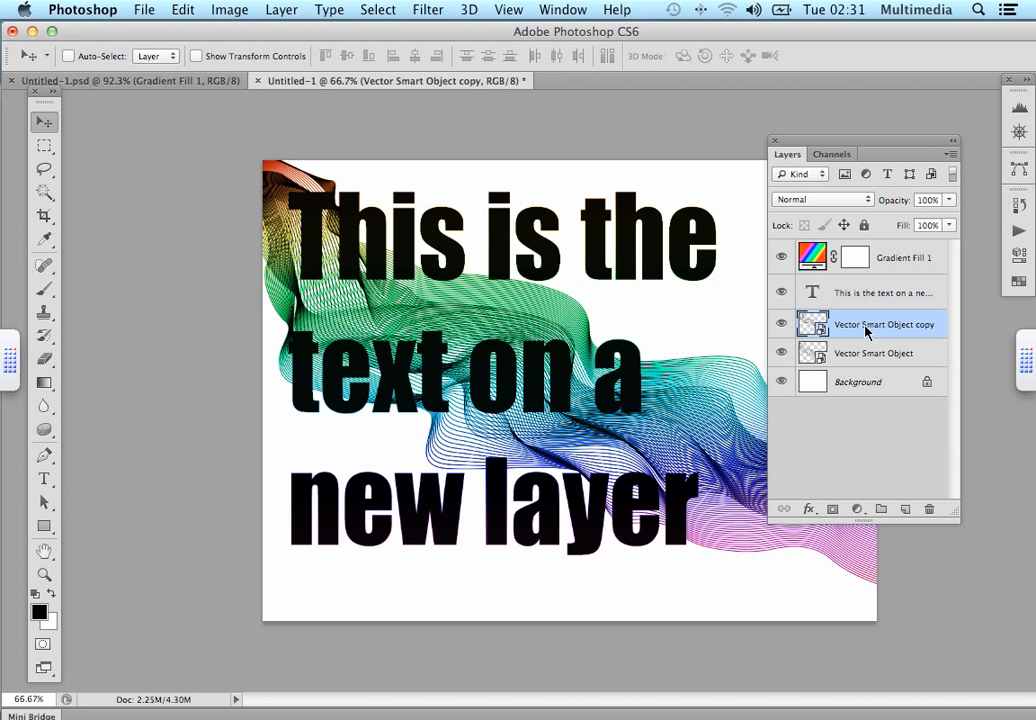
{"action": "left_click", "coordinate": [781, 257]}
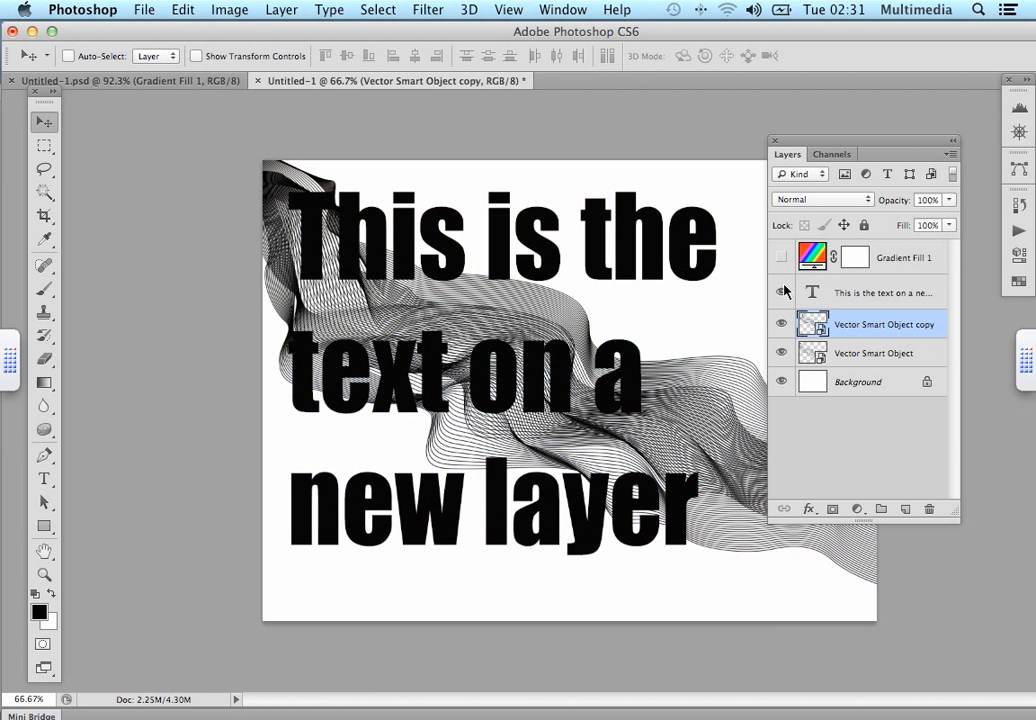
Hide the text, Vector Smart Object and Background layers so only the Vector Smart Object copy is visible.
{"action": "left_click", "coordinate": [781, 292]}
{"action": "left_click", "coordinate": [781, 352]}
{"action": "left_click", "coordinate": [781, 381]}
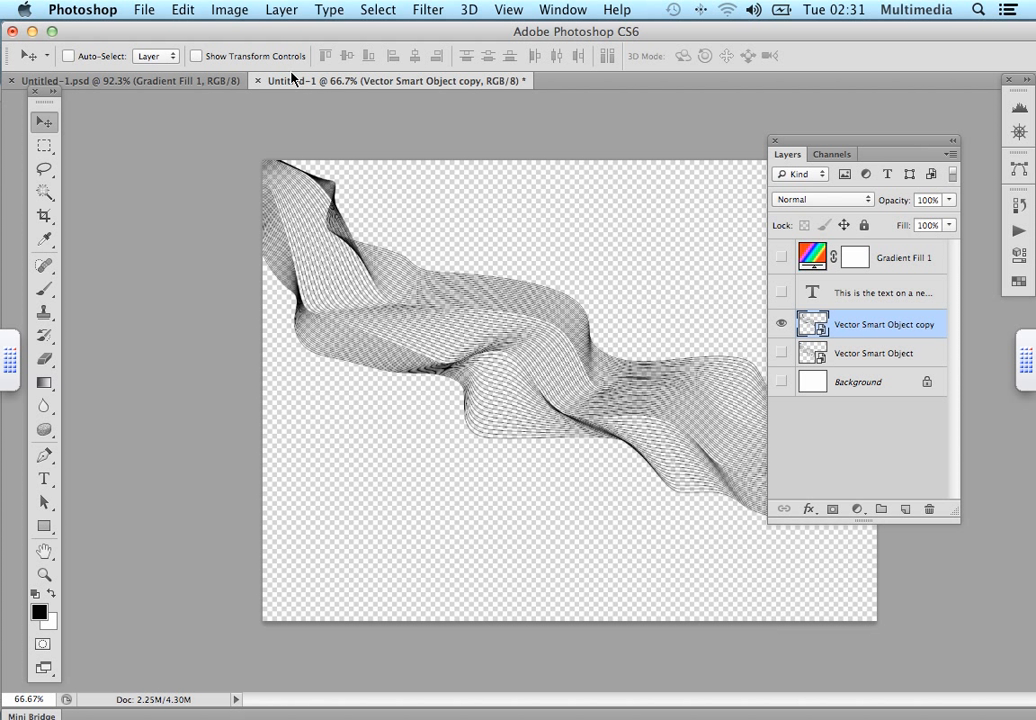
Define a brush preset from the visible wavy line artwork and name it "liquid brush".
{"action": "left_click", "coordinate": [178, 10]}
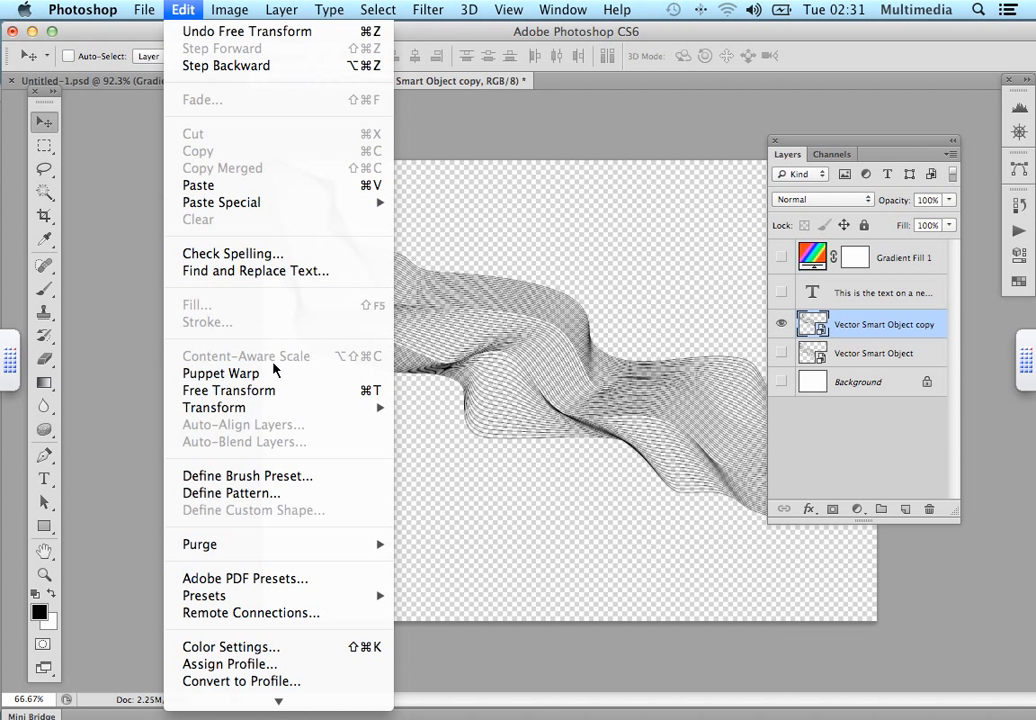
{"action": "left_click", "coordinate": [295, 480]}
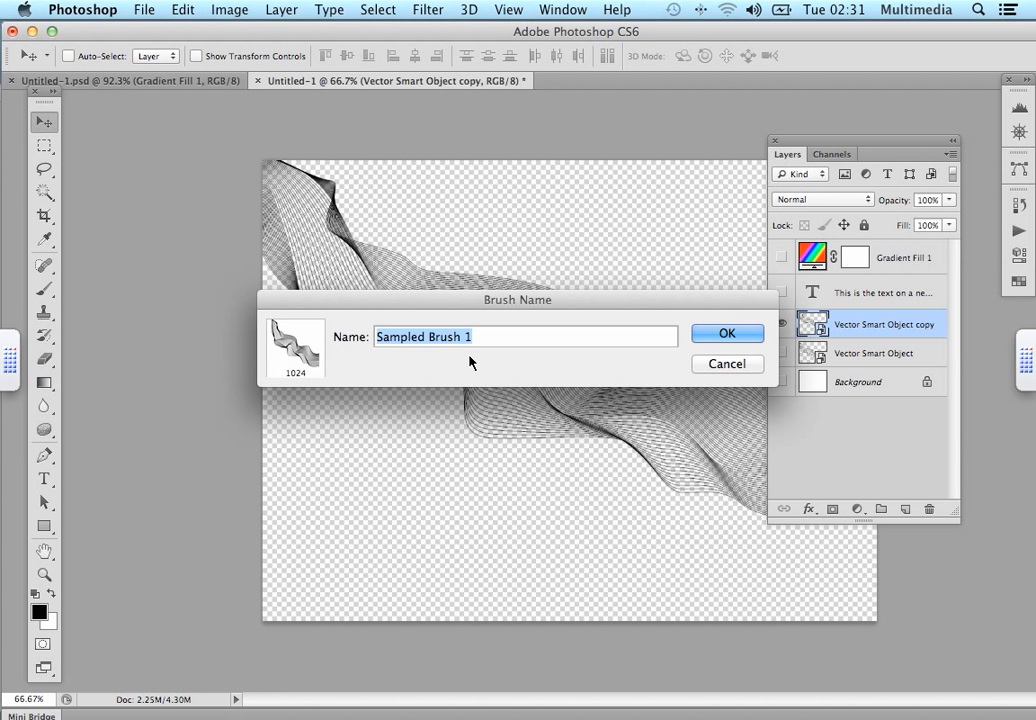
{"action": "type", "text": "liq"}
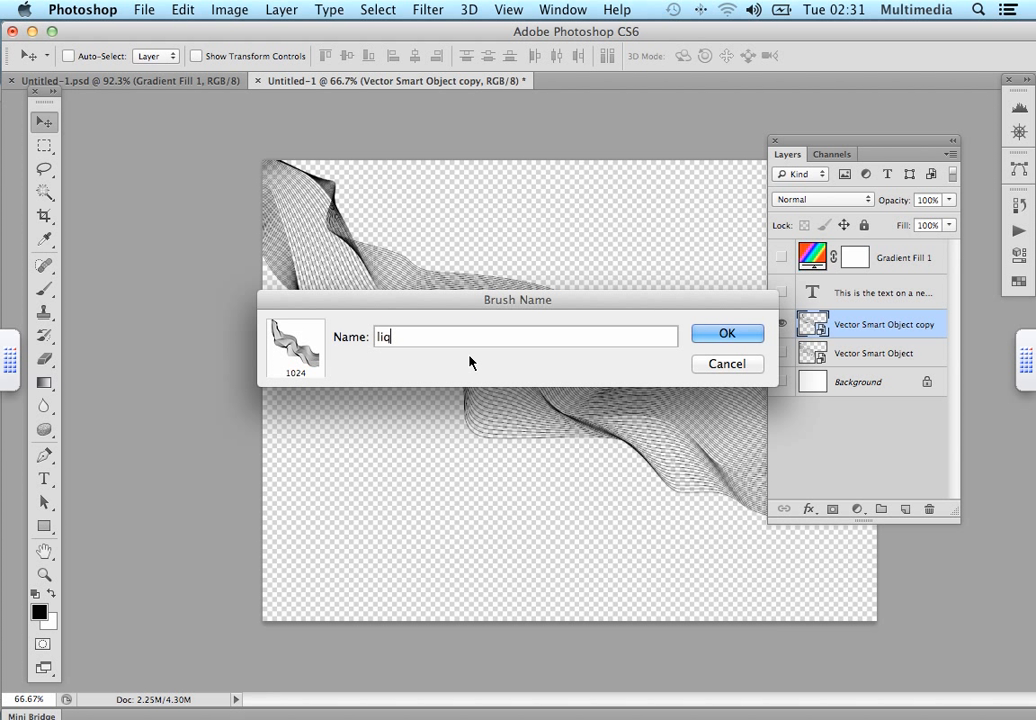
{"action": "type", "text": "uid brush"}
{"action": "left_click", "coordinate": [735, 338]}
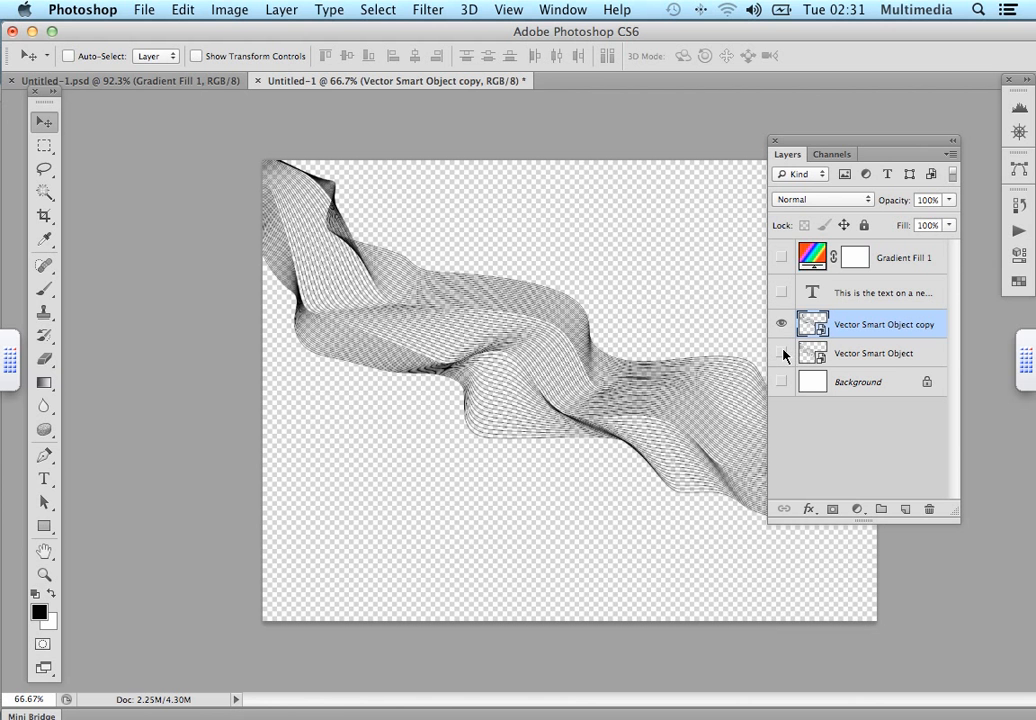
Show the Vector Smart Object, Background, text and Gradient Fill 1 layers again.
{"action": "left_click", "coordinate": [782, 353]}
{"action": "left_click", "coordinate": [782, 381]}
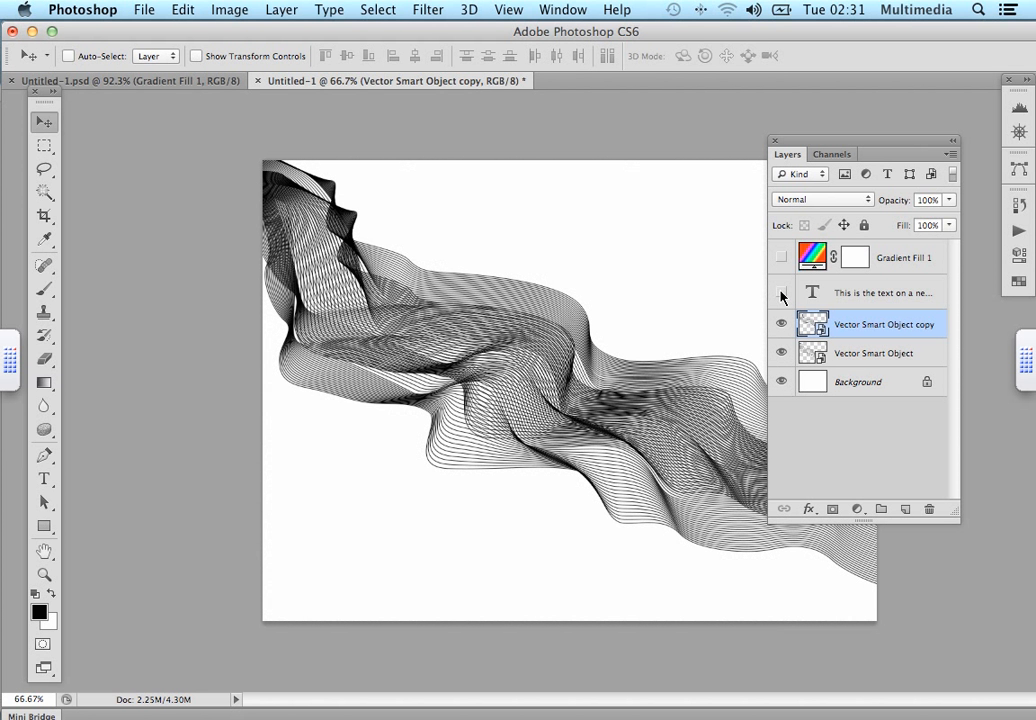
{"action": "left_click", "coordinate": [782, 292]}
{"action": "left_click", "coordinate": [782, 258]}
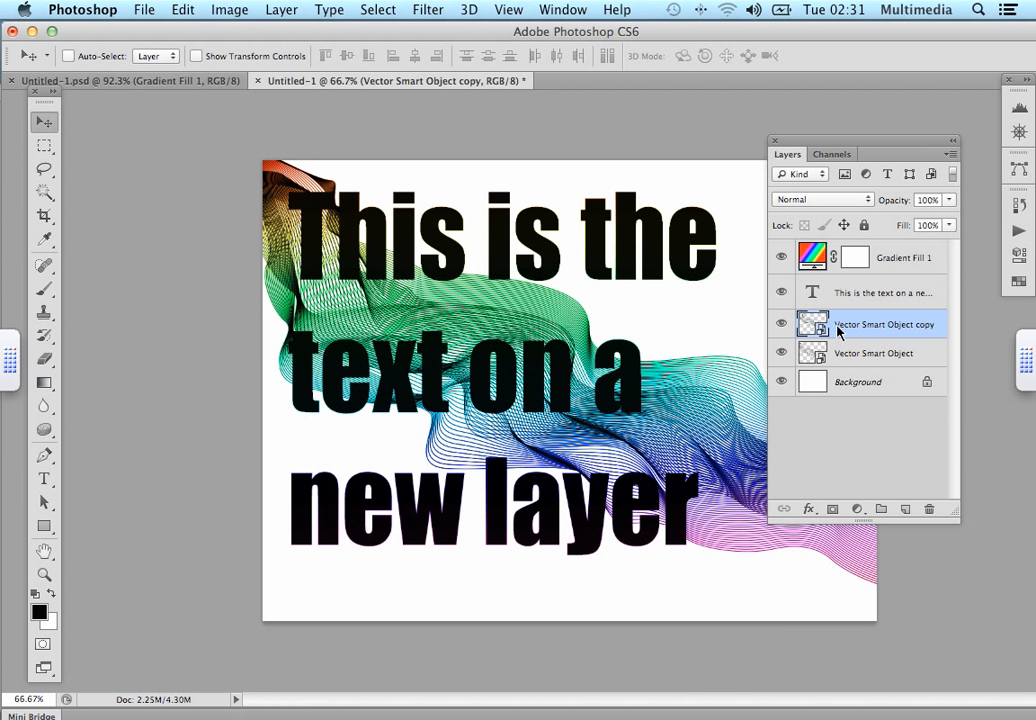
Add a layer mask to the text layer and make the mask active for painting.
{"action": "left_click", "coordinate": [860, 295]}
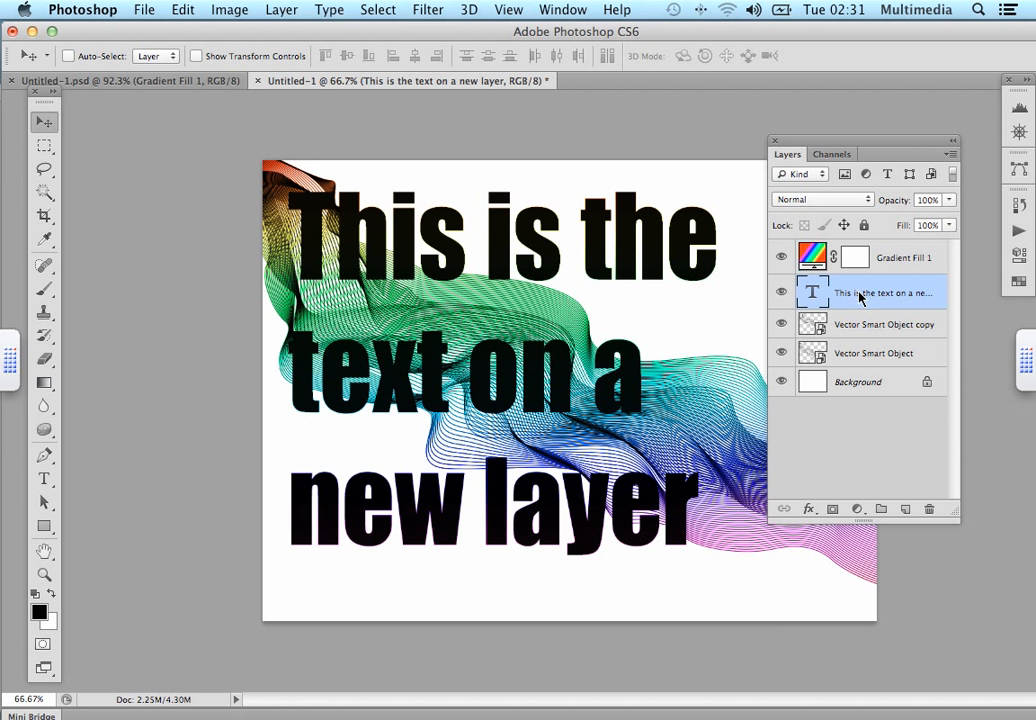
{"action": "left_click", "coordinate": [835, 510]}
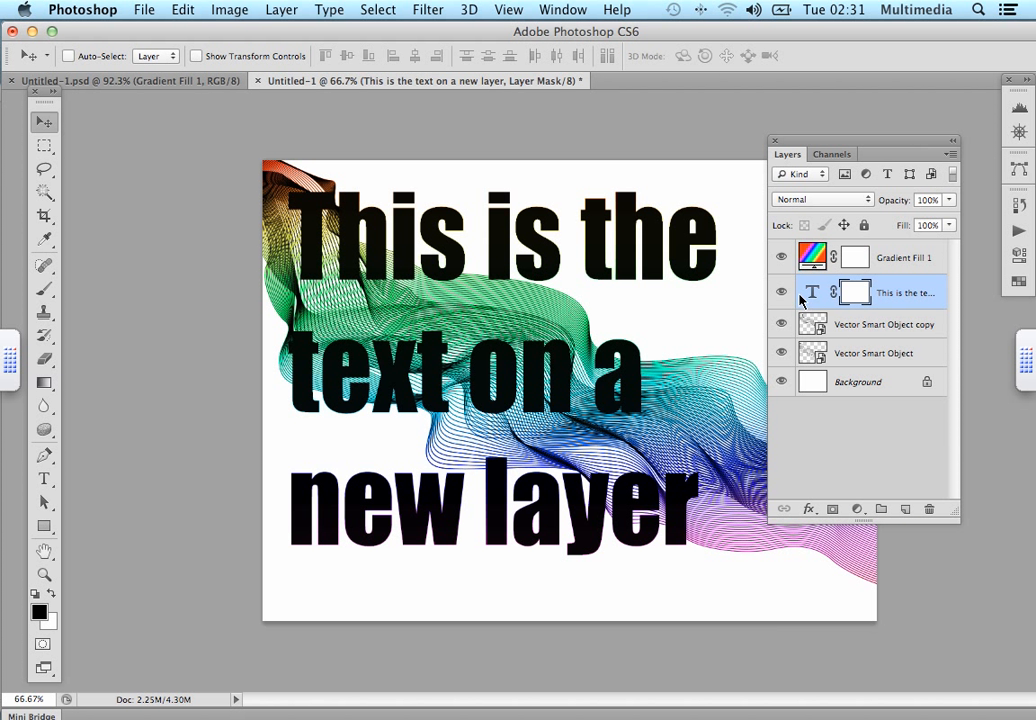
{"action": "left_click", "coordinate": [813, 294]}
{"action": "left_click", "coordinate": [851, 292]}
Activate the Brush tool and choose the 1024 px wavy line brush preset.
{"action": "left_click", "coordinate": [44, 292]}
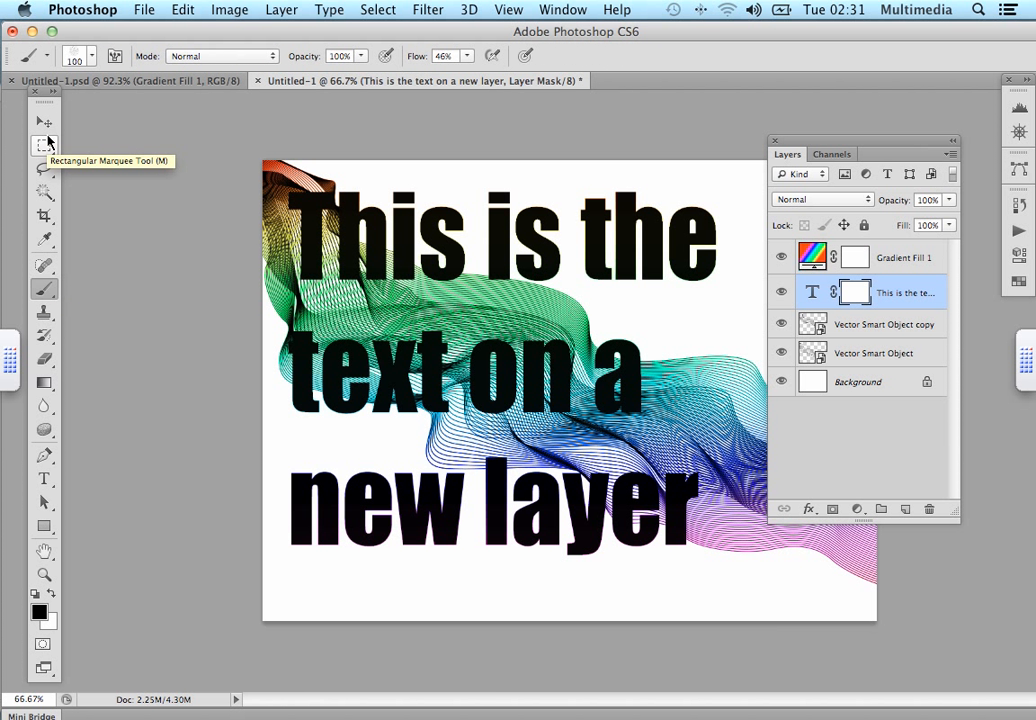
{"action": "left_click", "coordinate": [91, 66]}
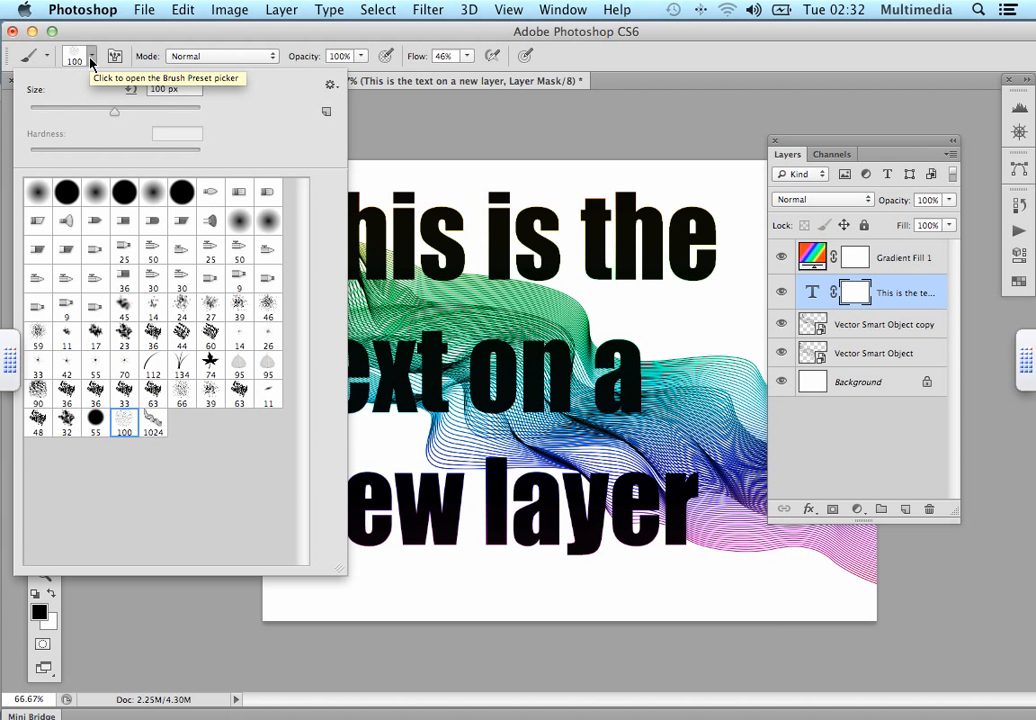
{"action": "left_click", "coordinate": [154, 421]}
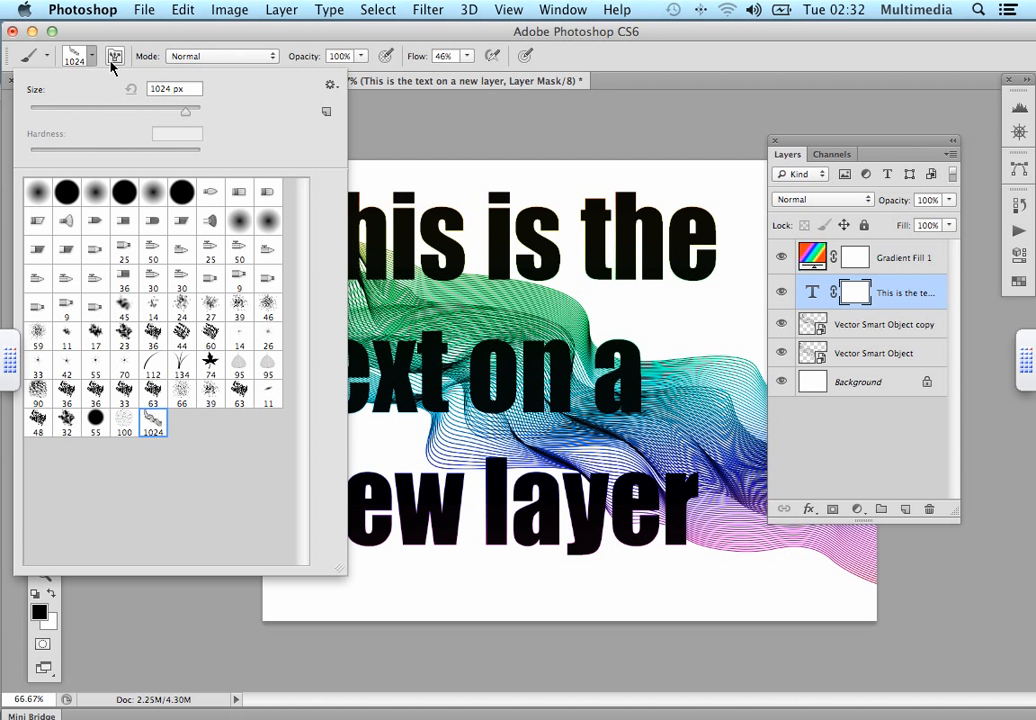
{"action": "left_click", "coordinate": [77, 55]}
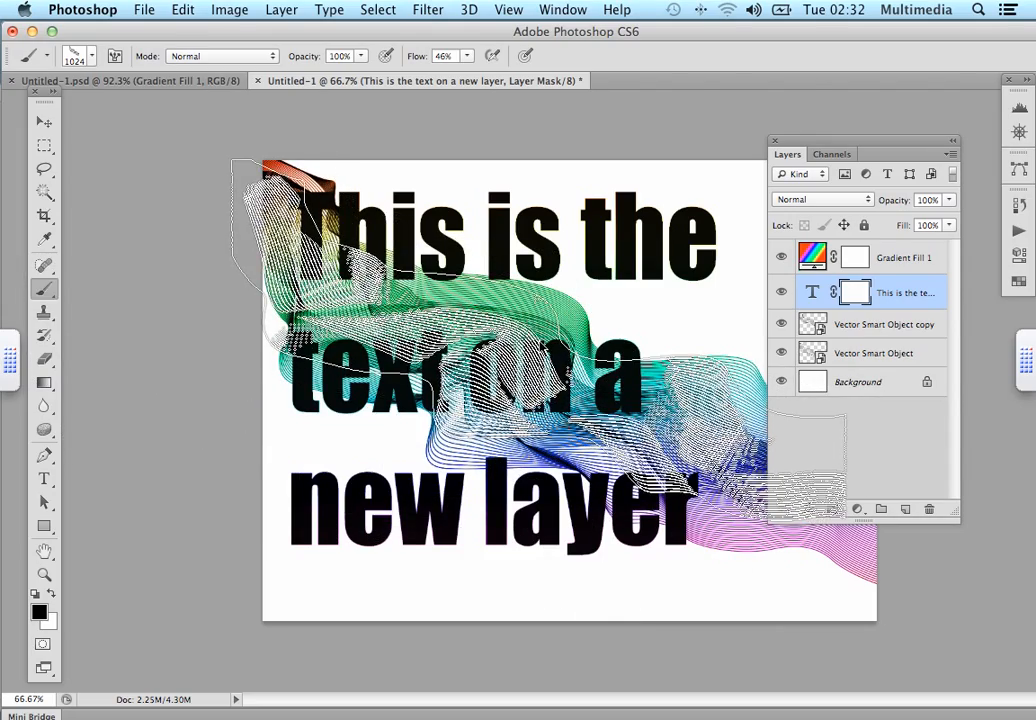
Stamp the wavy line brush in black several times on the text layer's mask, covering all three lines of text.
{"action": "left_click", "coordinate": [544, 346]}
{"action": "left_click", "coordinate": [643, 298]}
{"action": "left_click", "coordinate": [643, 291]}
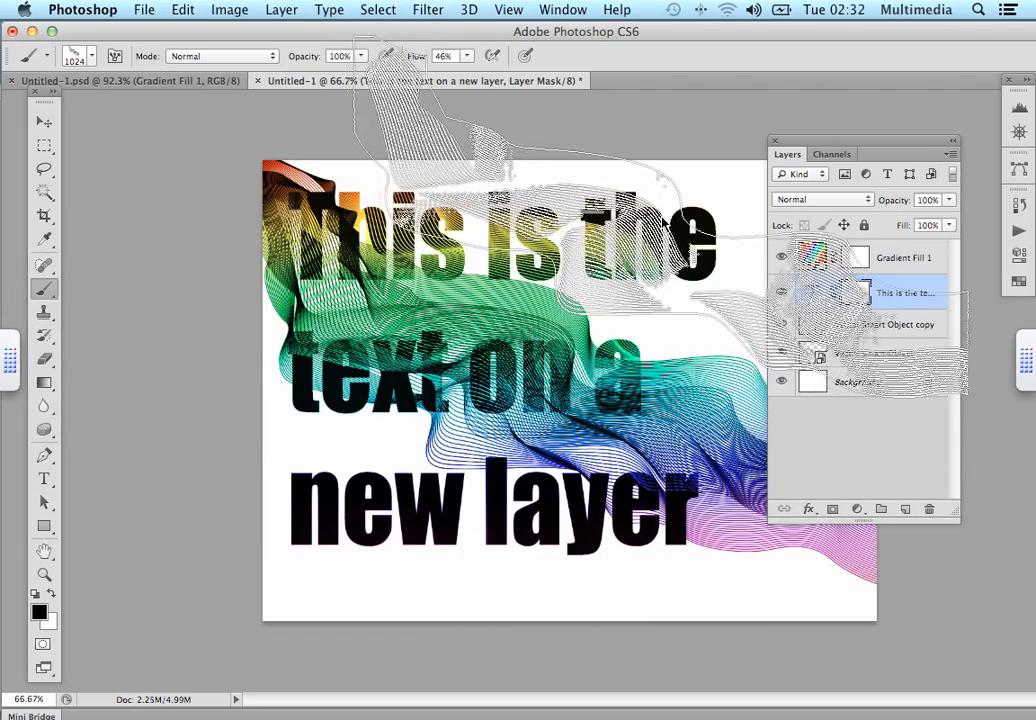
{"action": "left_click", "coordinate": [664, 219]}
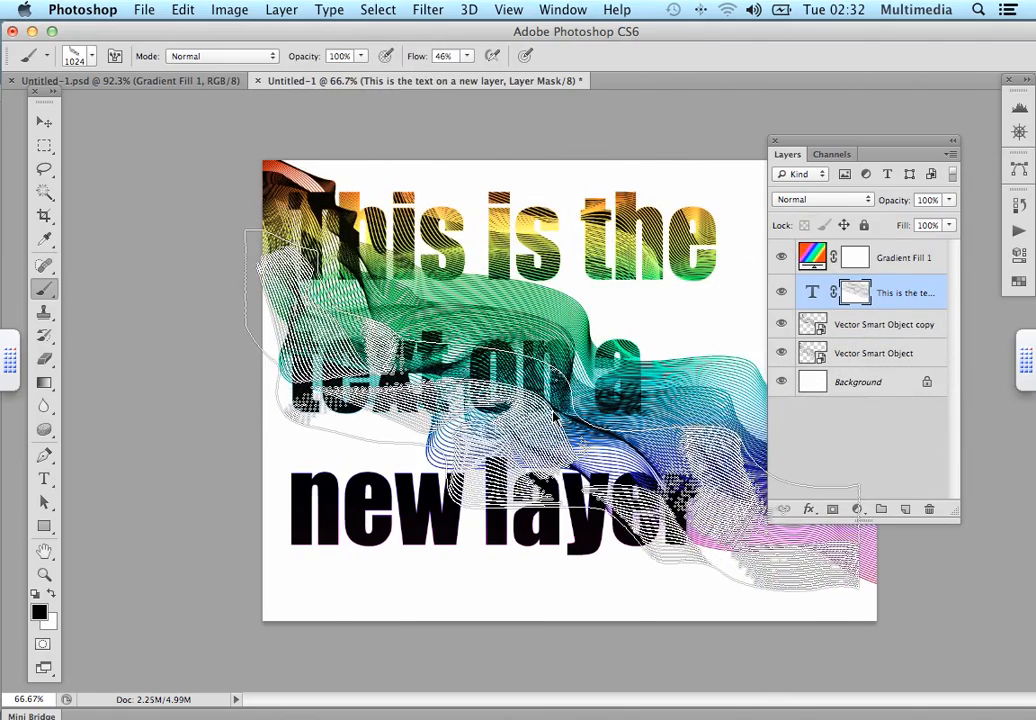
{"action": "left_click", "coordinate": [433, 543]}
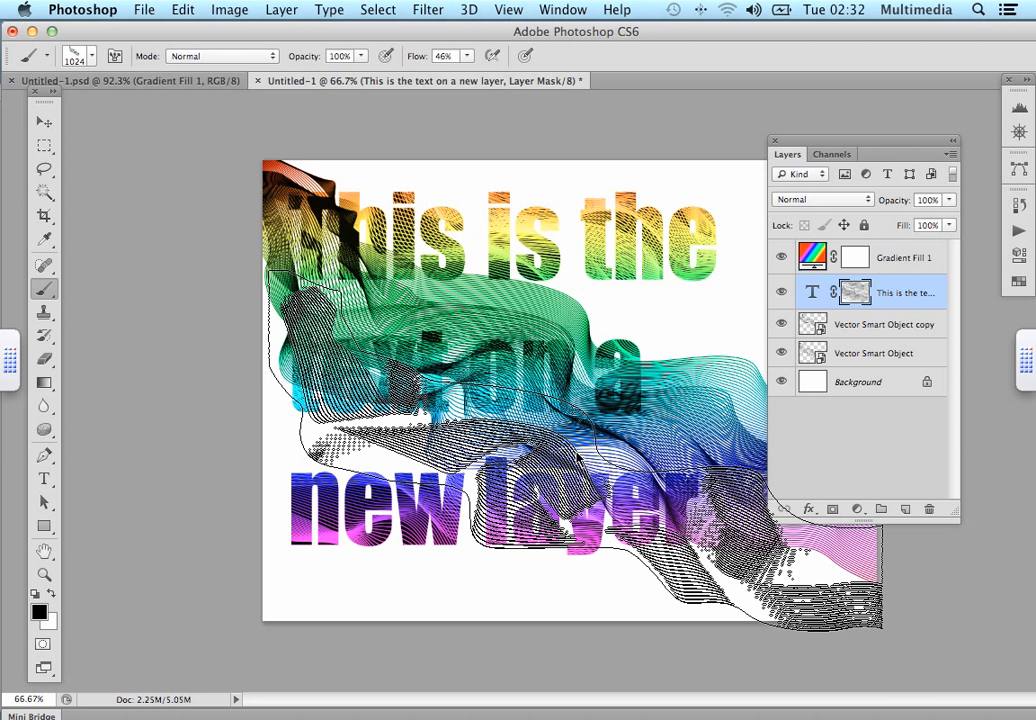
Move the masked text to the right side of the canvas, near its edge, and shift the Layers panel clear of the artwork.
{"action": "key", "text": "v"}
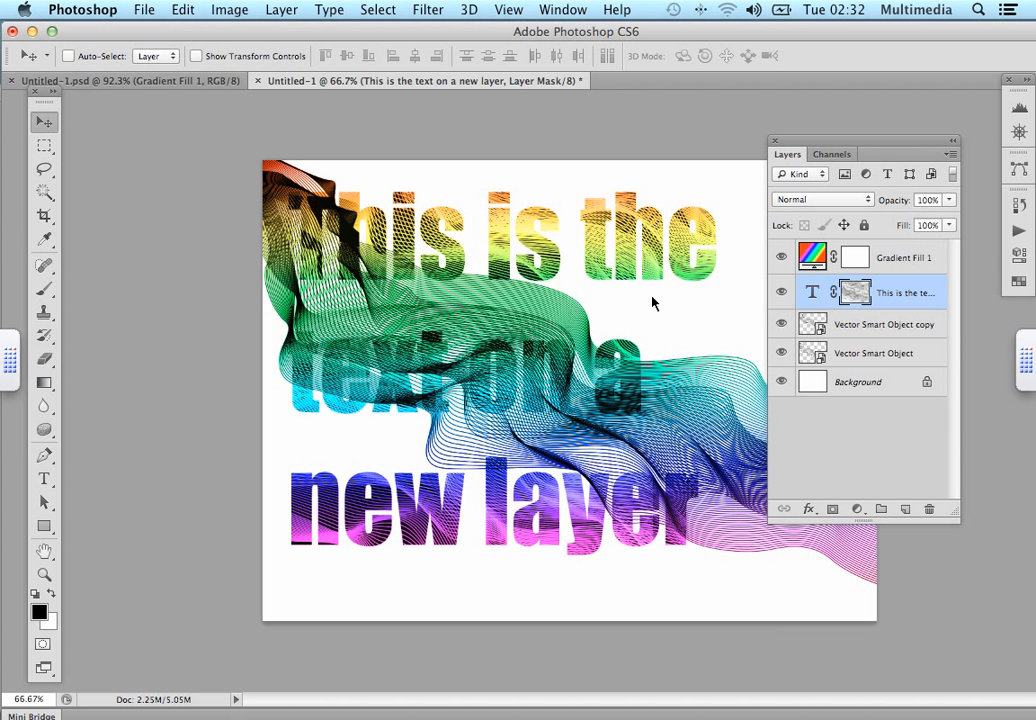
{"action": "left_click_drag", "start_coordinate": [632, 271], "coordinate": [702, 244]}
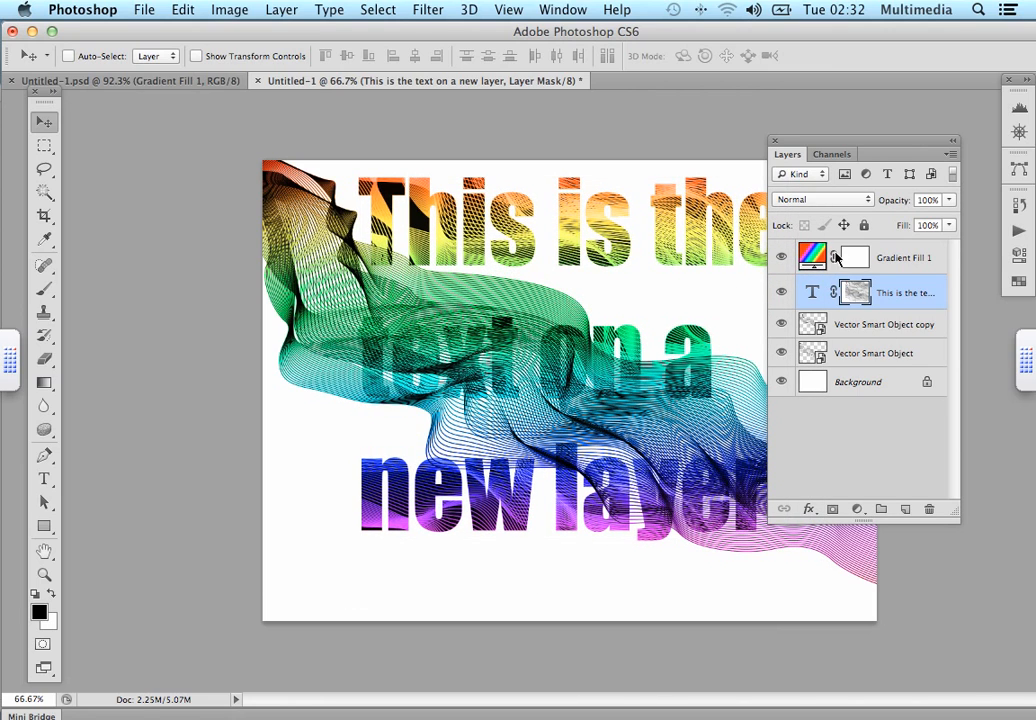
{"action": "left_click_drag", "start_coordinate": [787, 152], "coordinate": [948, 184]}
{"action": "left_click_drag", "start_coordinate": [630, 228], "coordinate": [683, 268]}
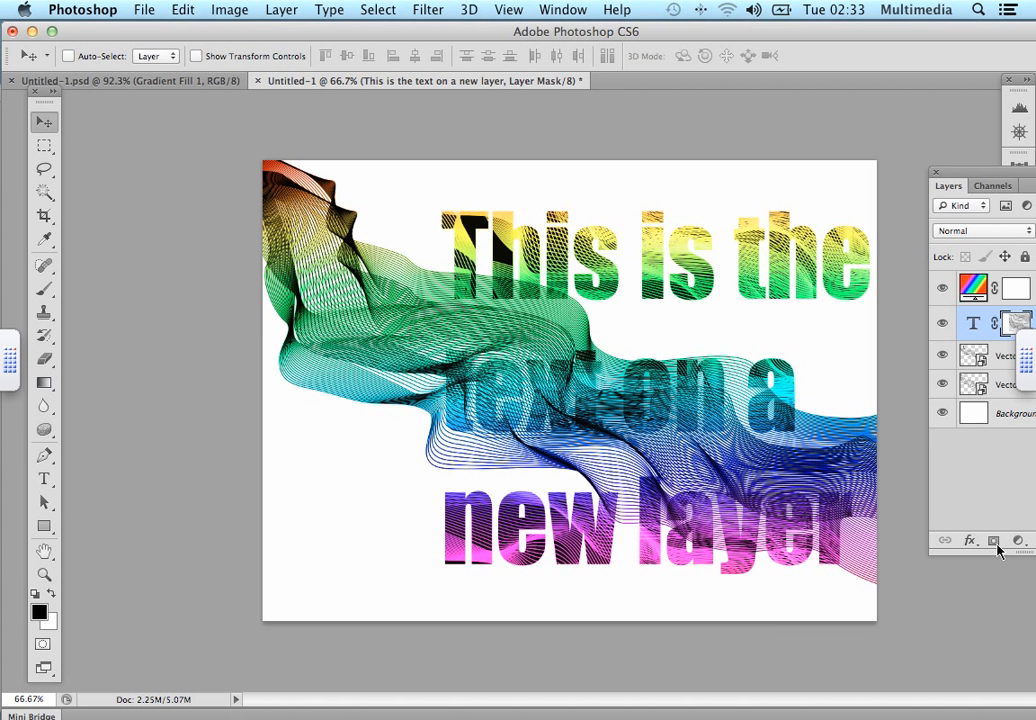
Restore the minimized window from the Dock.
{"action": "mouse_move", "coordinate": [892, 717]}
{"action": "left_click", "coordinate": [988, 708]}
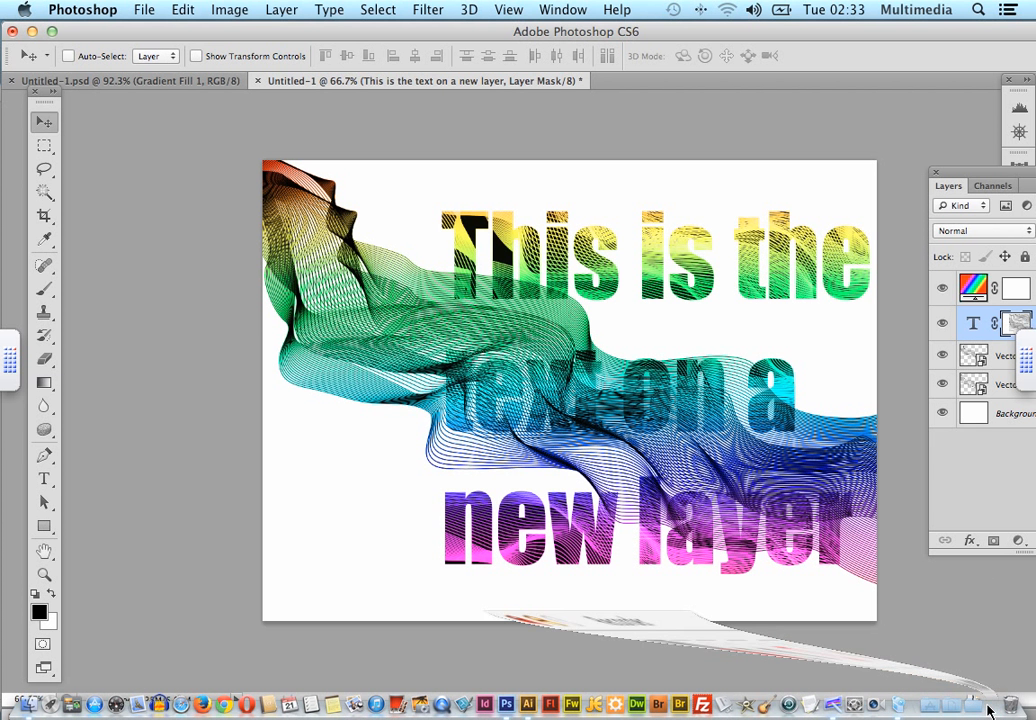